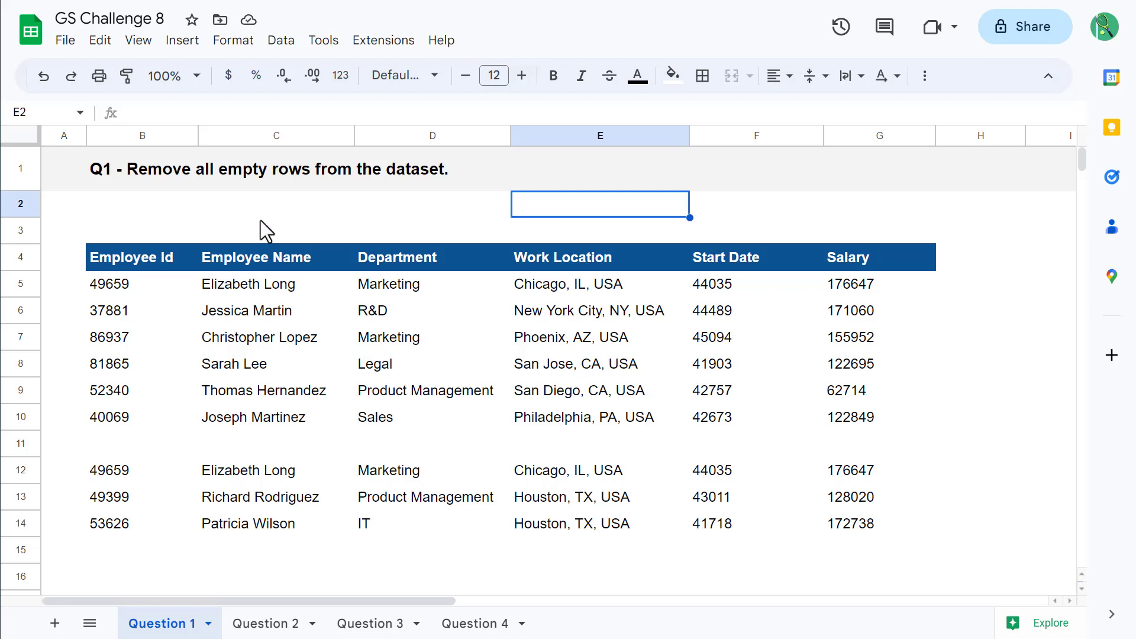
Add a filter to the Question 1 employee table B4:G38.
left_click_drag(164, 256, 854, 219)
scroll(709, 261, "up", 5)
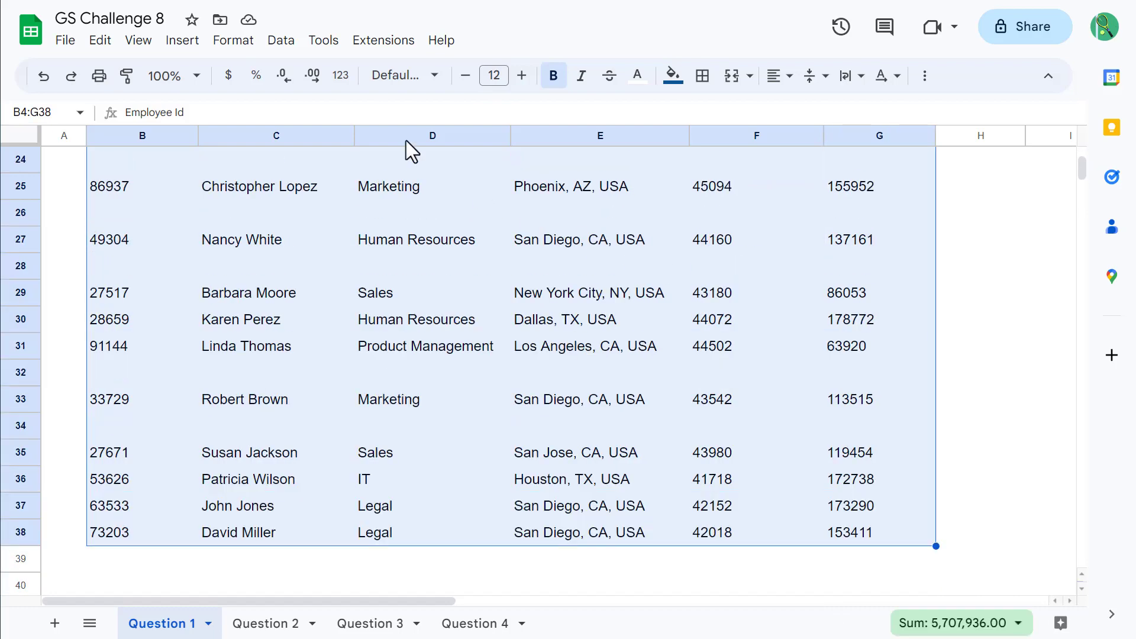
left_click(288, 42)
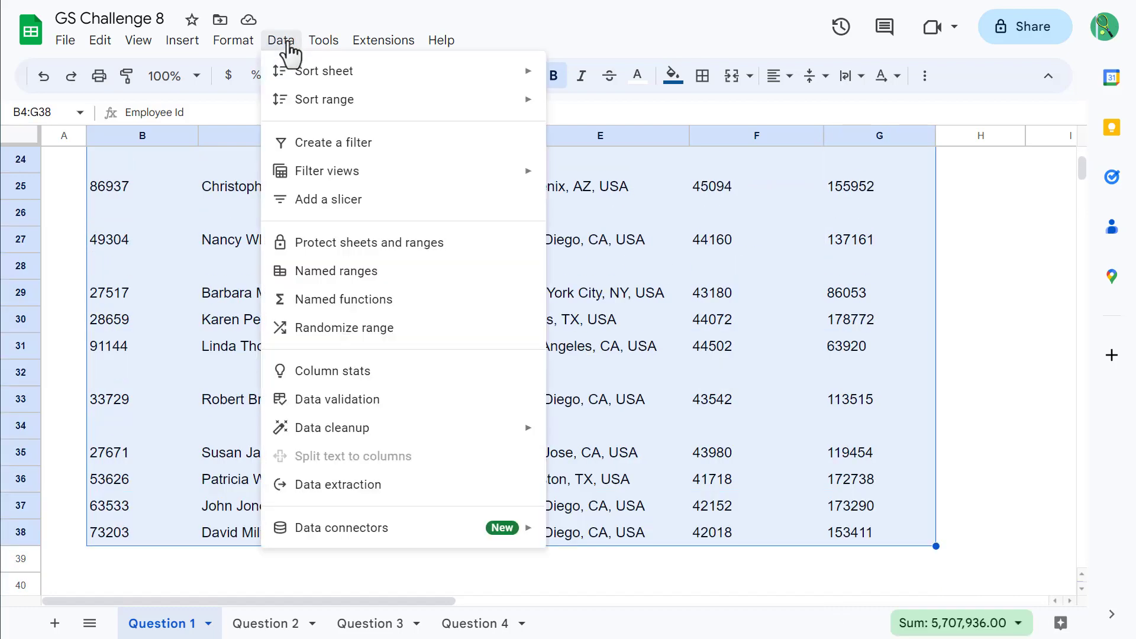
left_click(354, 143)
scroll(375, 337, "up", 10)
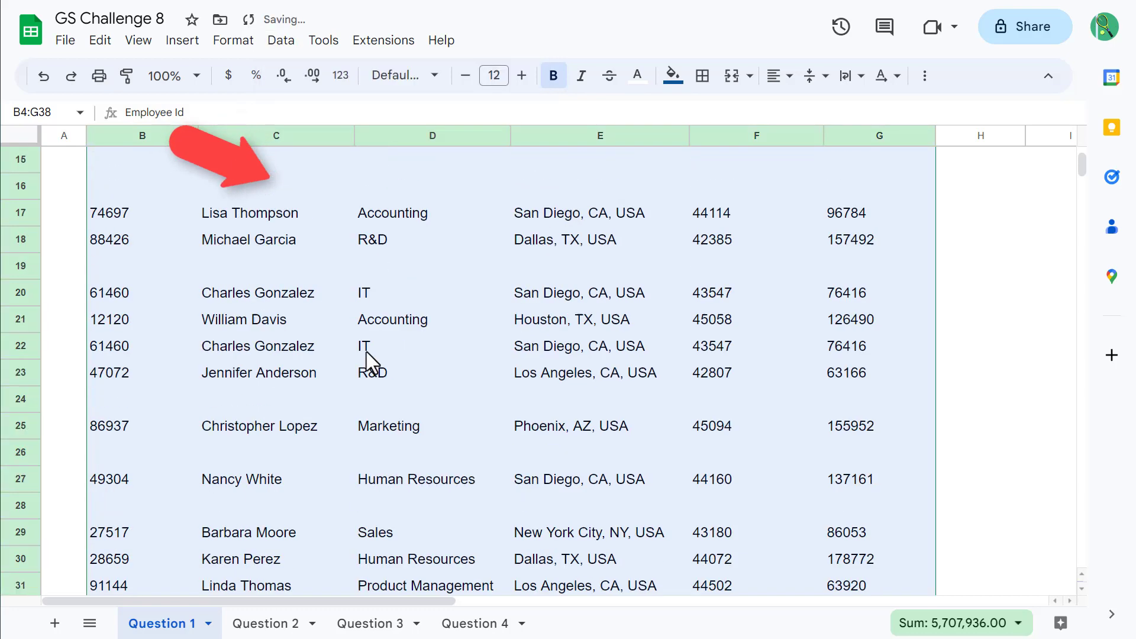
left_click(237, 318)
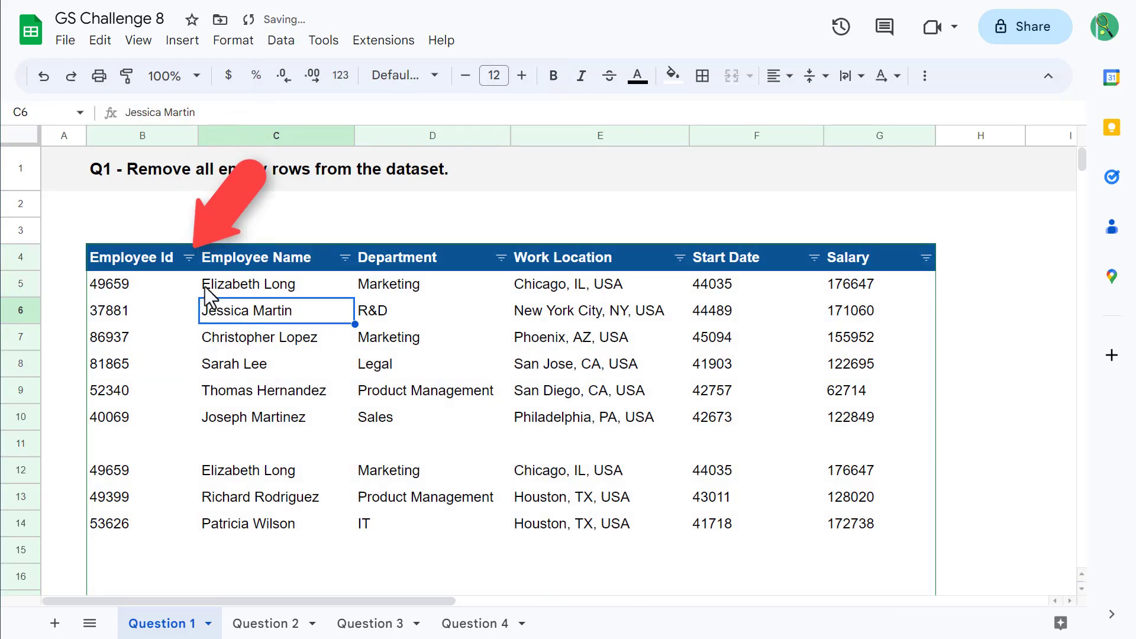
Filter the Employee Id column to show only (Blanks).
left_click(188, 258)
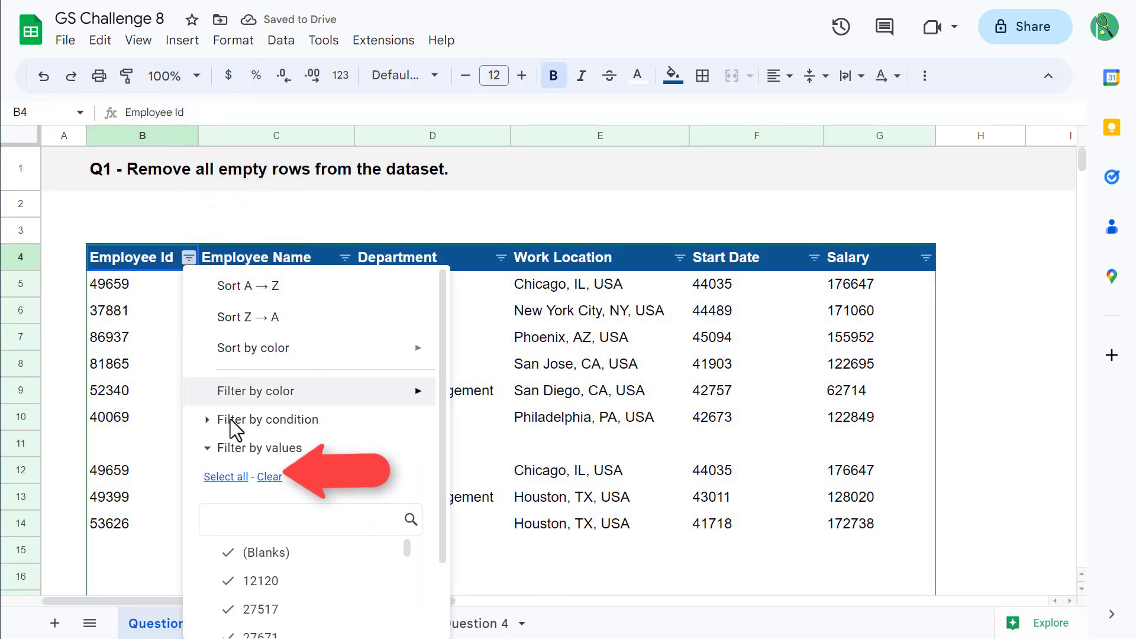
left_click(268, 481)
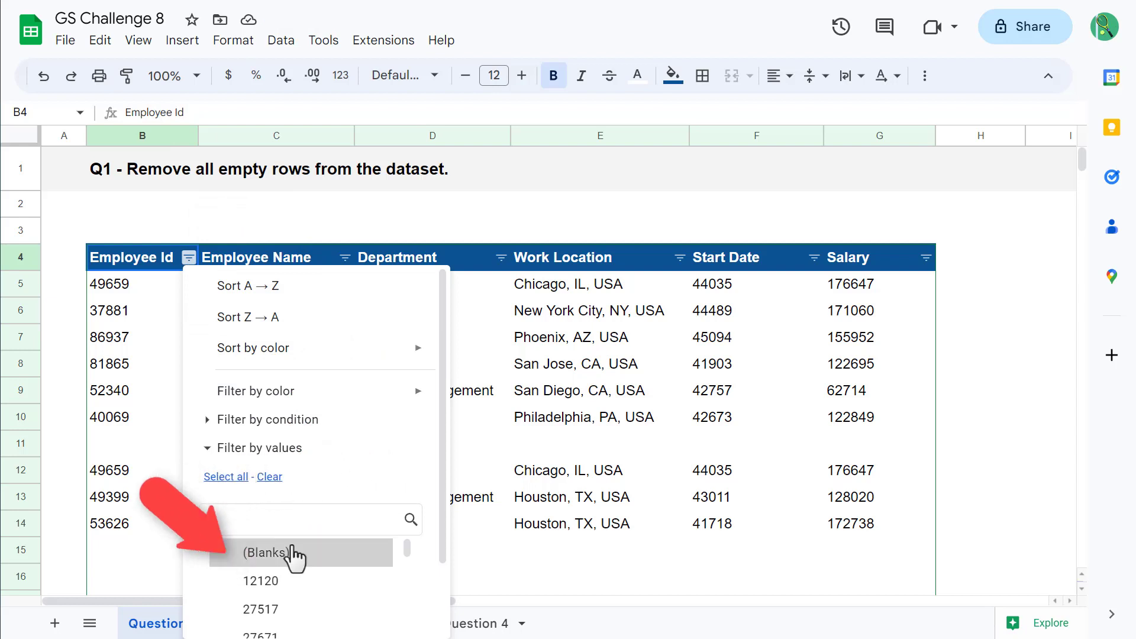
left_click(293, 556)
scroll(382, 449, "down", 2)
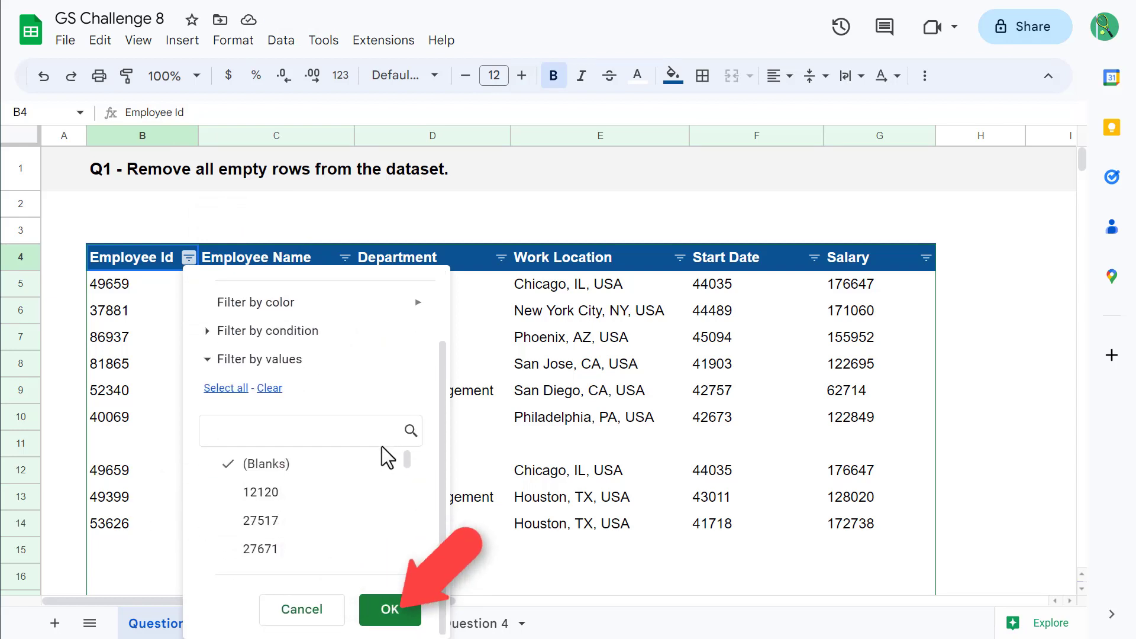
left_click(406, 609)
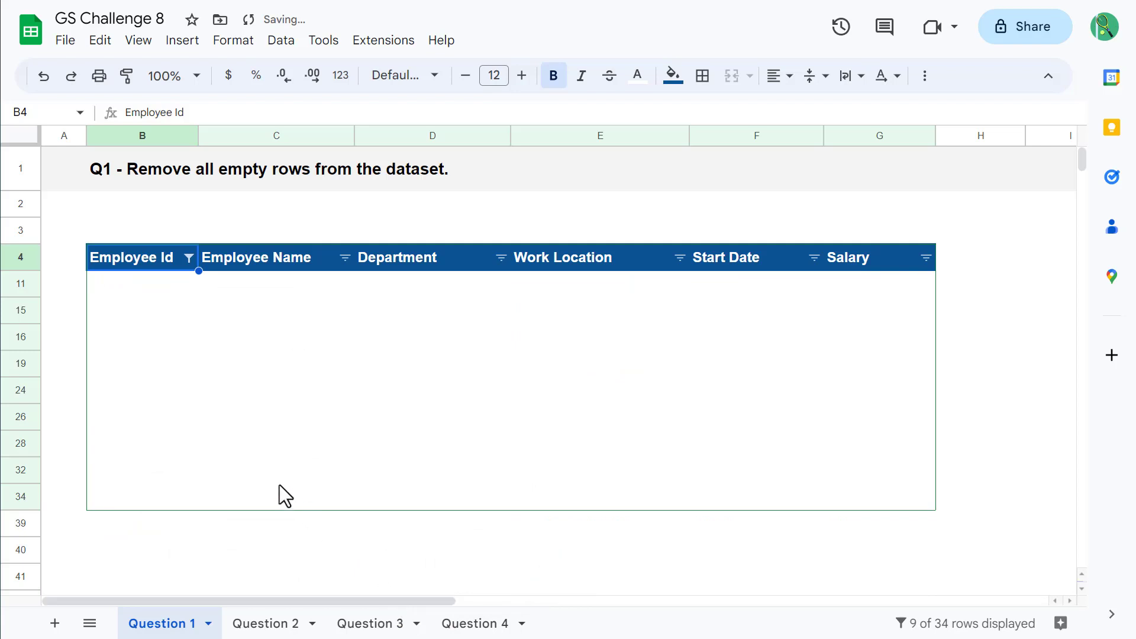
Delete the filtered blank rows 11 through 34.
left_click_drag(34, 288, 23, 502)
right_click(23, 438)
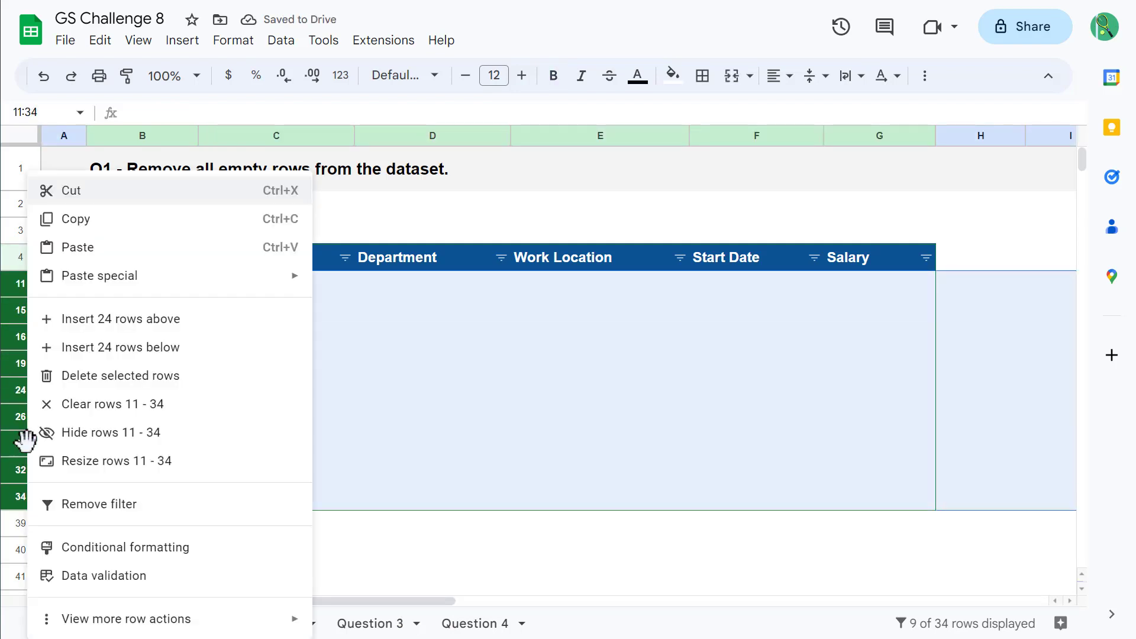
left_click(197, 379)
left_click(197, 374)
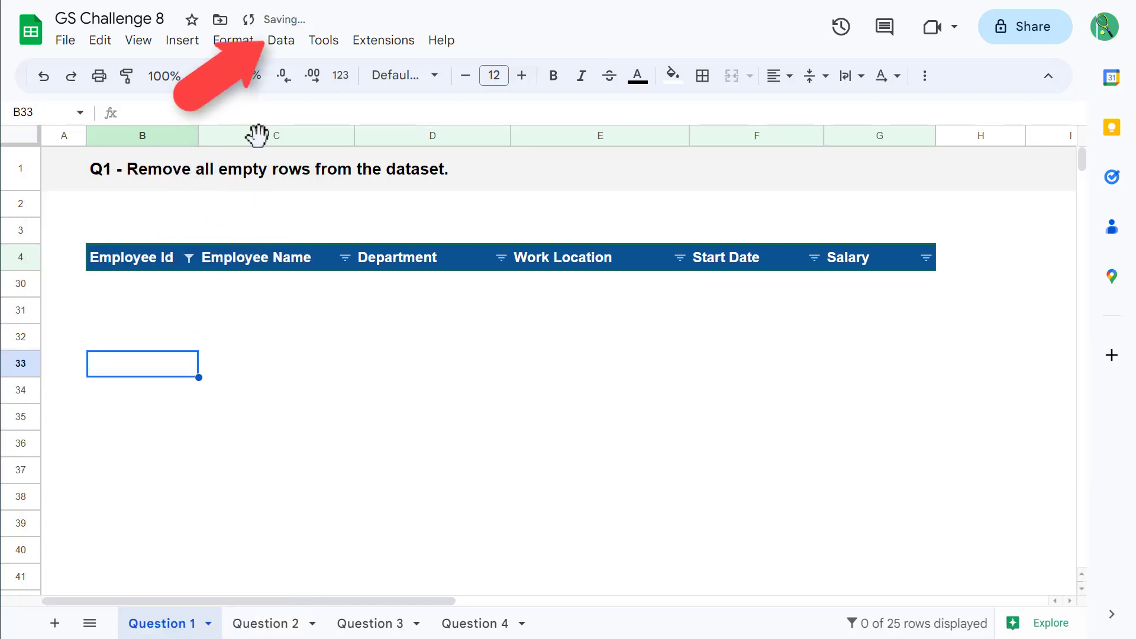
Remove the filter so all employee records show again.
left_click(286, 46)
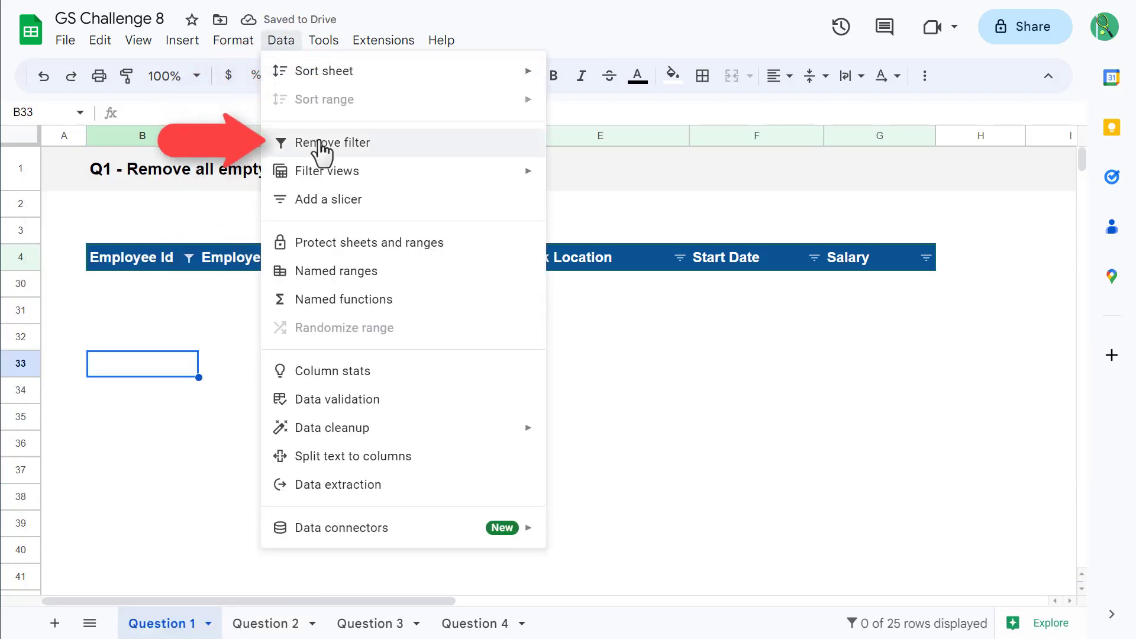
left_click(375, 145)
scroll(435, 335, "down", 5)
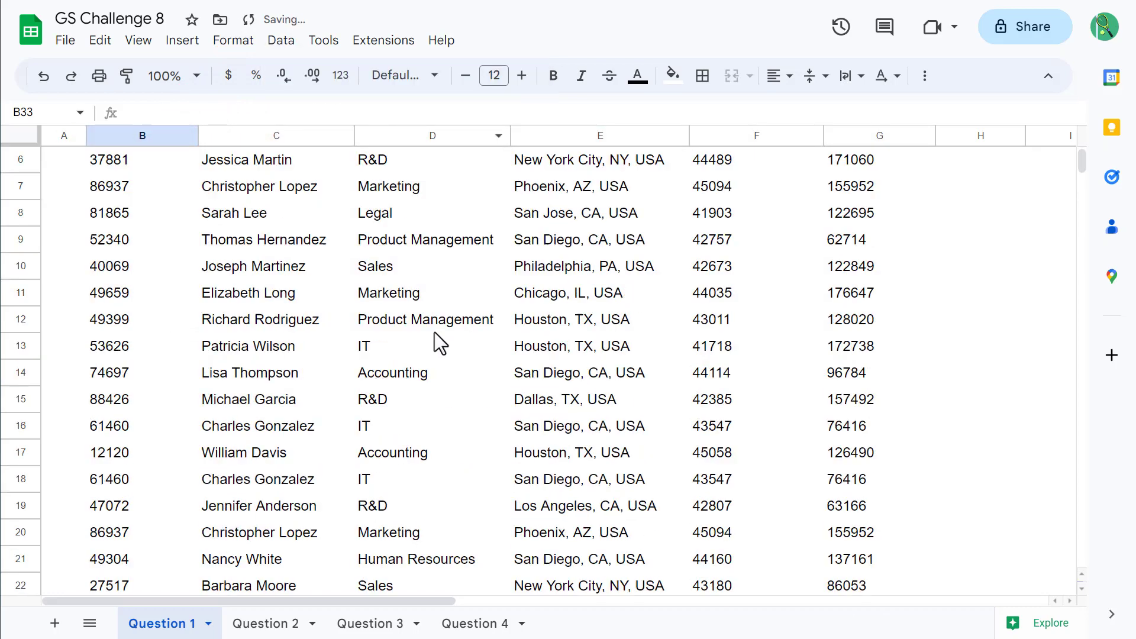
scroll(435, 335, "up", 1)
scroll(435, 335, "up", 4)
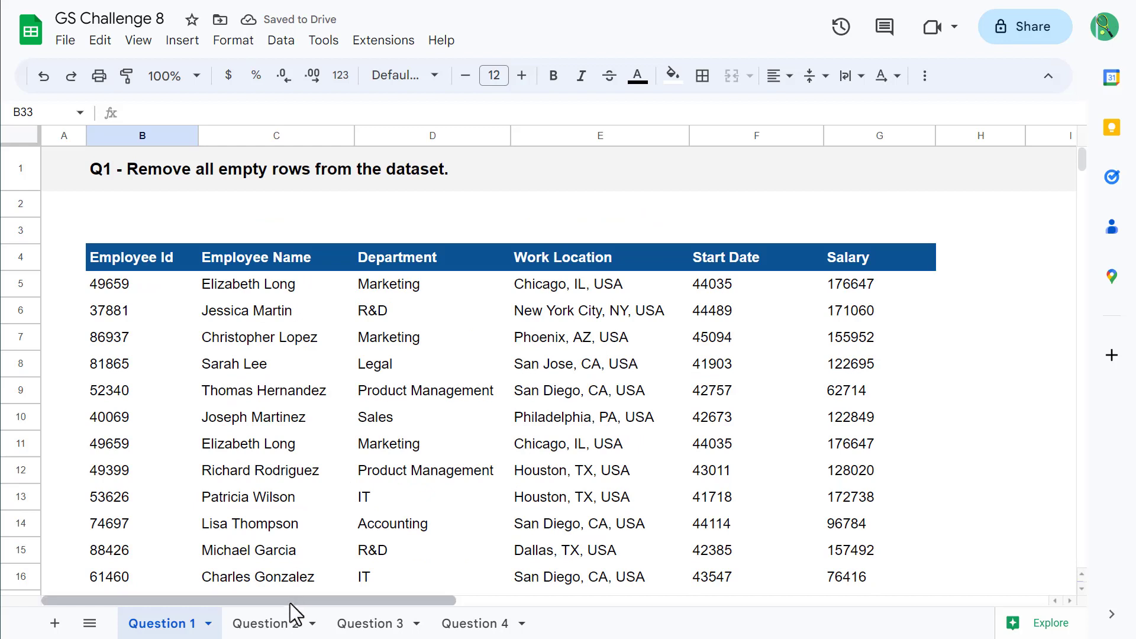
On the Question 2 sheet, select the employee table B4:G29 and open Data cleanup.
left_click(297, 625)
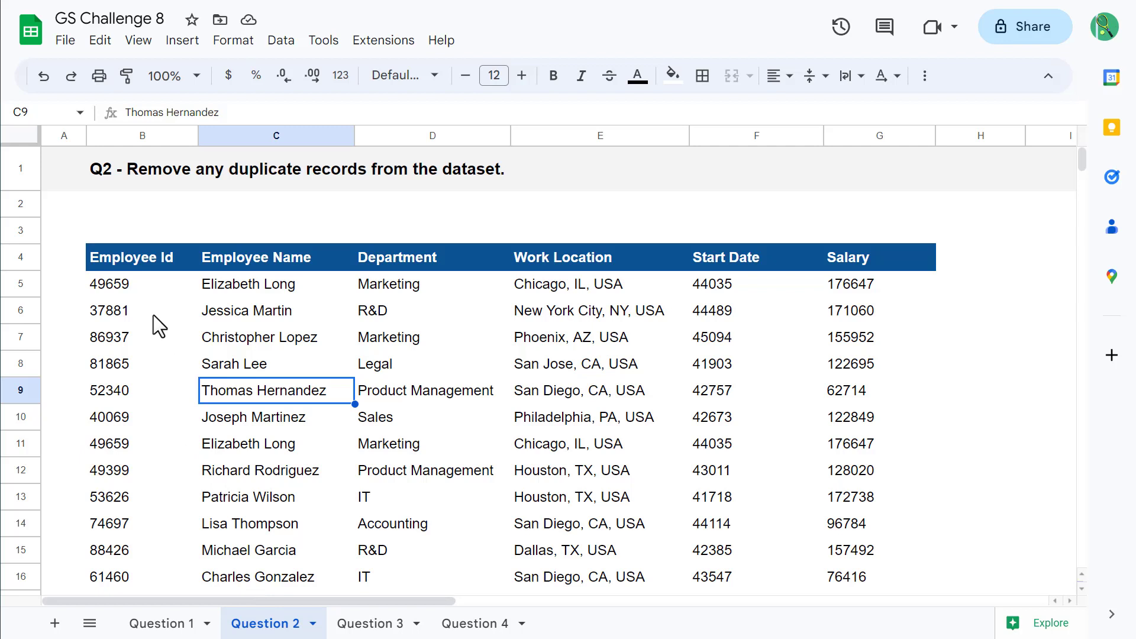
left_click(173, 257)
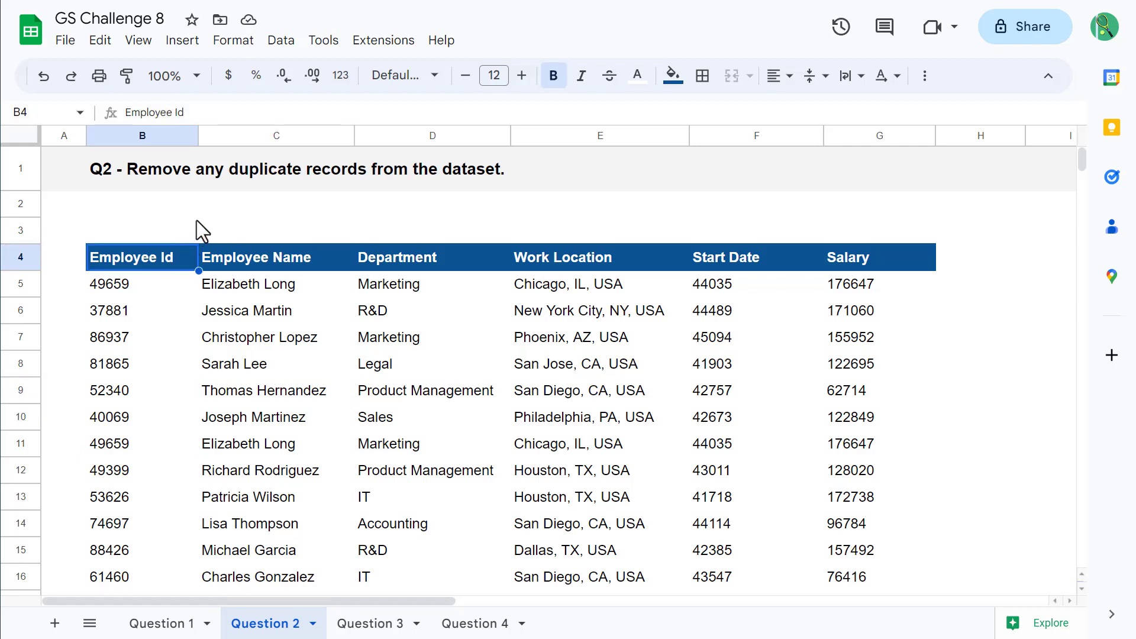
key("ctrl+shift+Right")
key("ctrl+shift+Down")
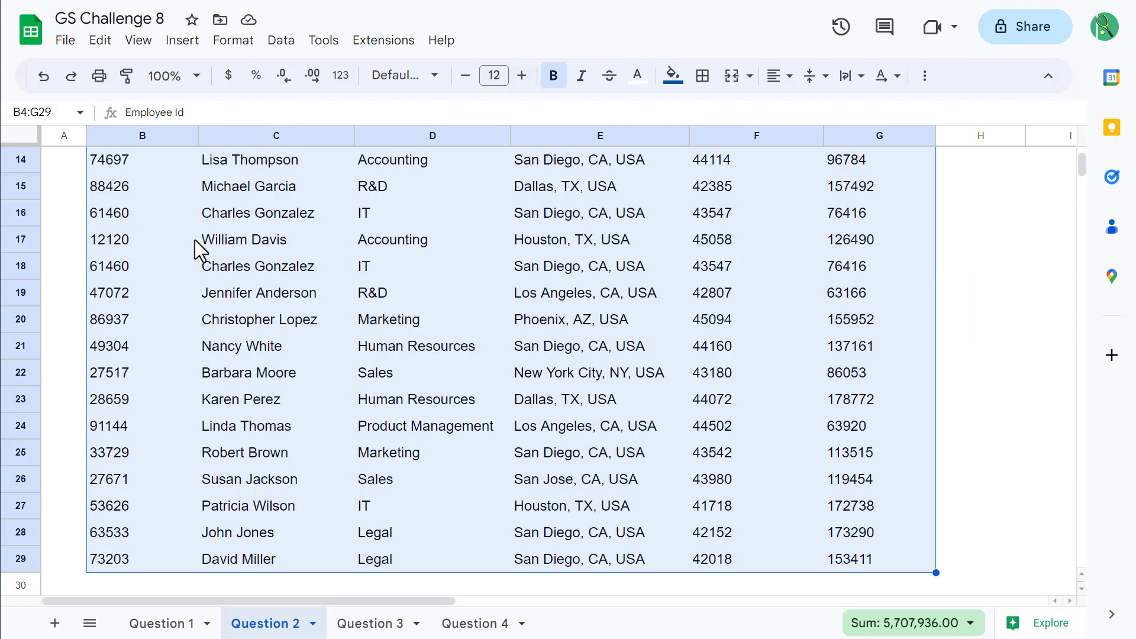
left_click(281, 40)
Remove duplicates with a header row, deleting 4 duplicate rows and keeping 21 records.
mouse_move(350, 429)
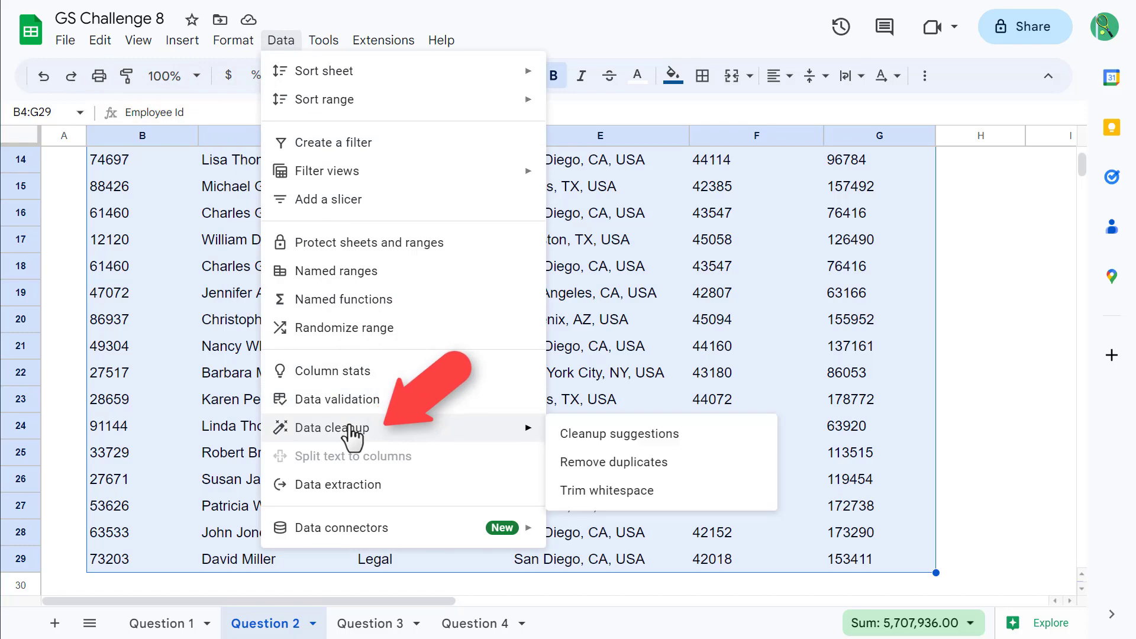
left_click(591, 472)
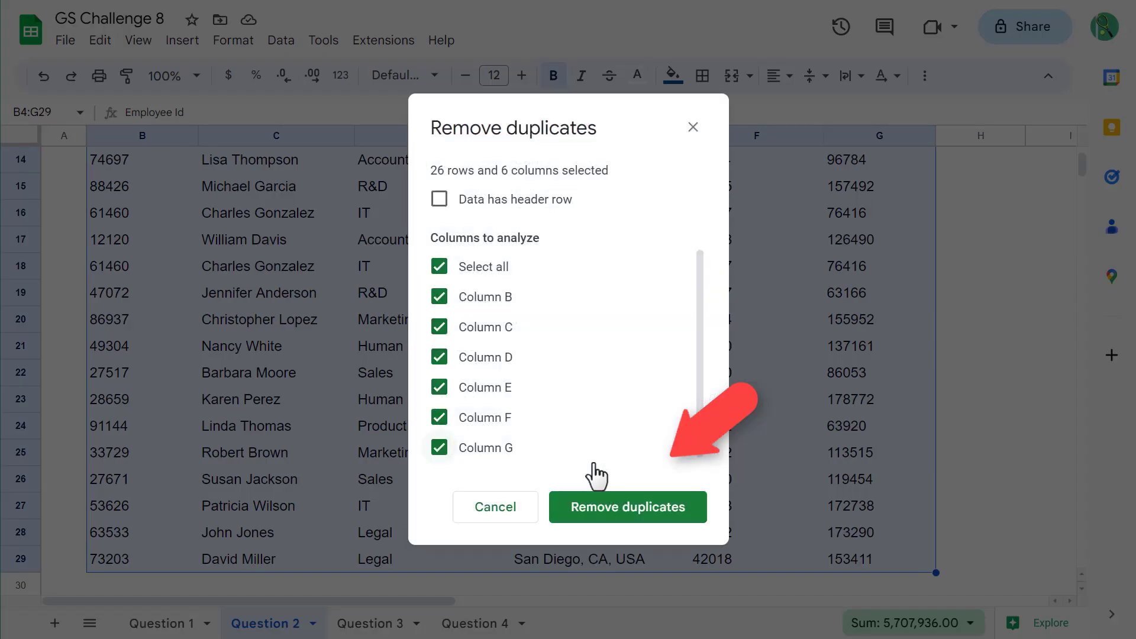
left_click(441, 203)
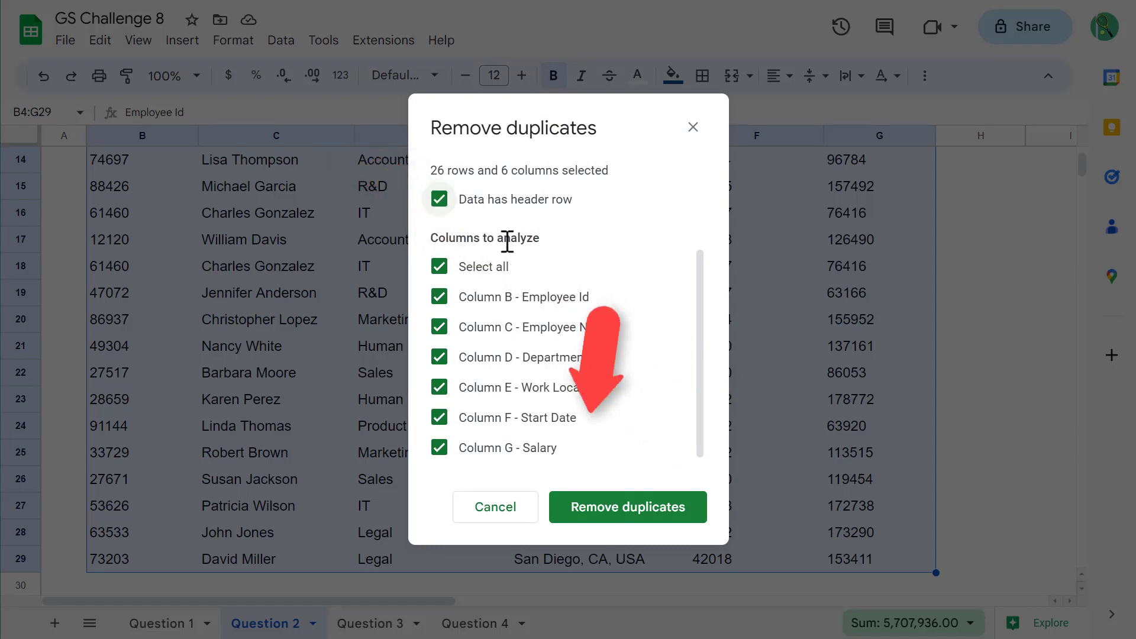
left_click(622, 510)
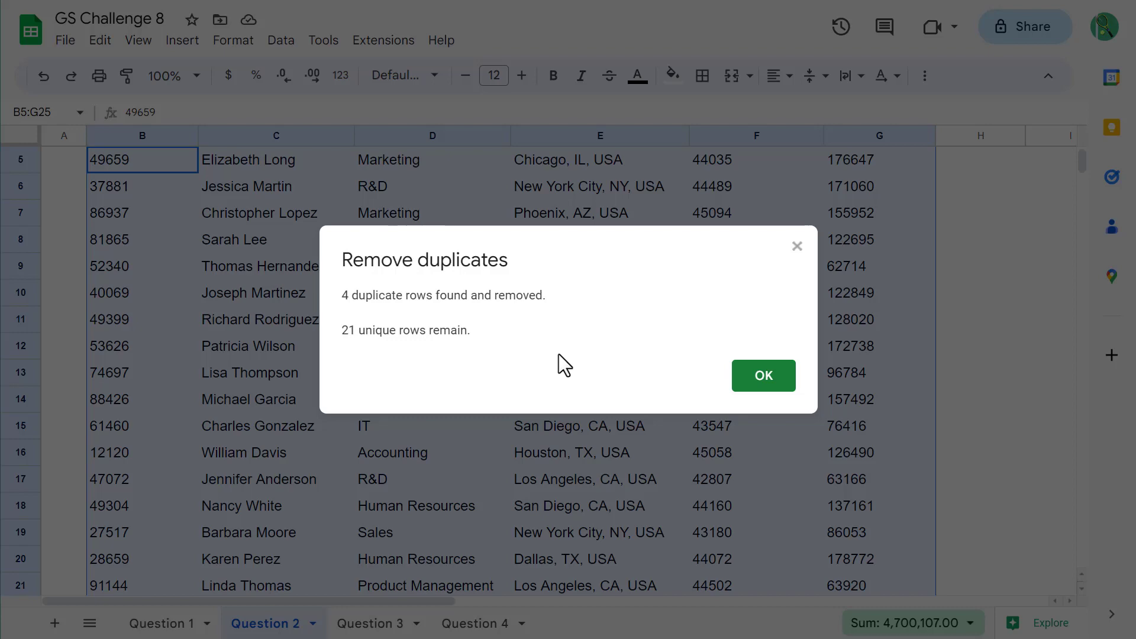
left_click(757, 379)
scroll(511, 419, "up", 2)
left_click(508, 420)
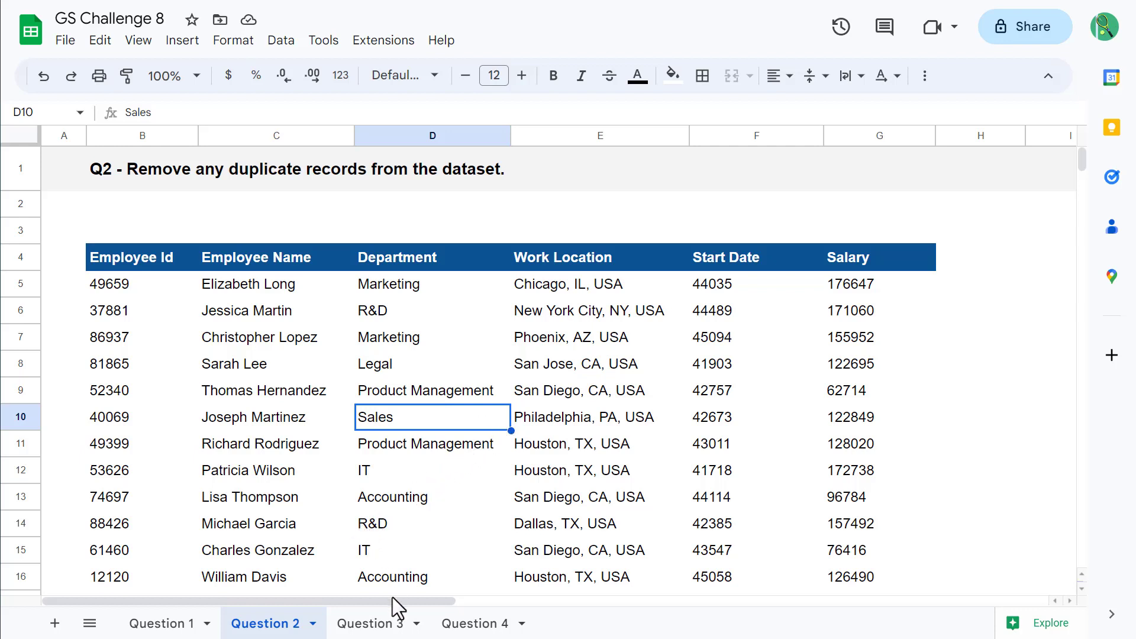
On Question 3, right-align columns F:G, then select the start dates F5:F23.
left_click(399, 625)
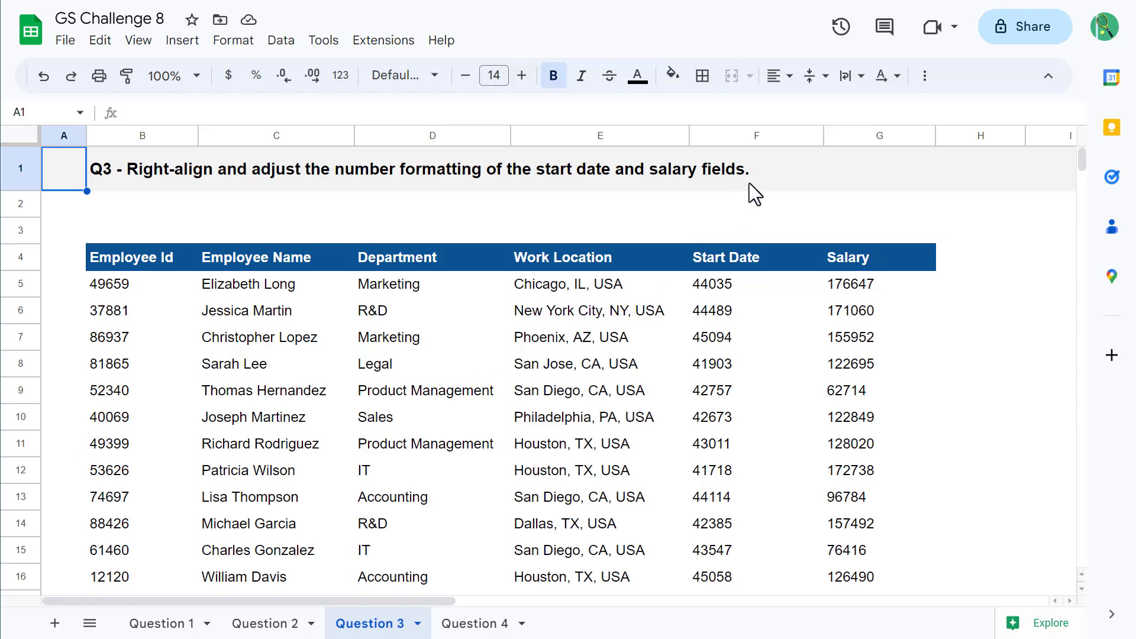
left_click_drag(768, 136, 873, 136)
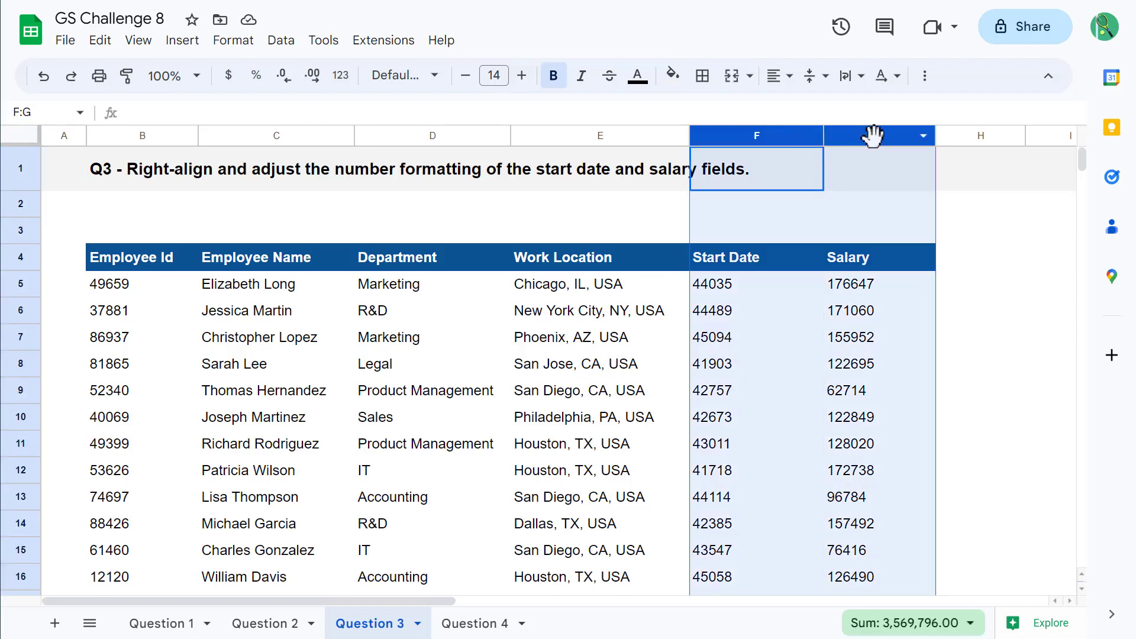
left_click(774, 77)
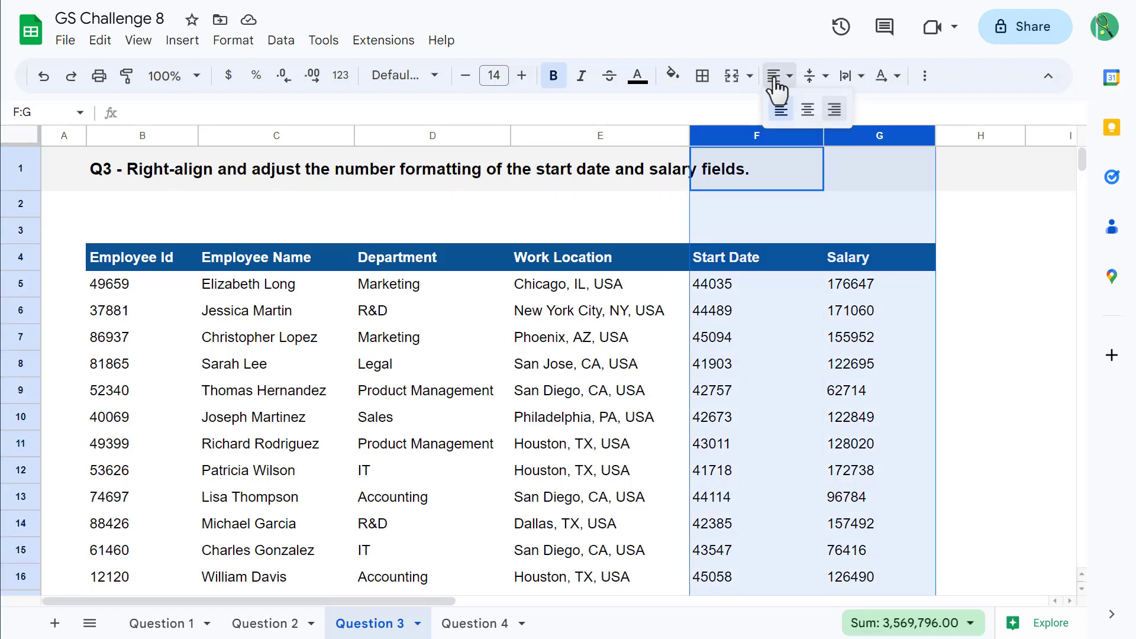
left_click(834, 111)
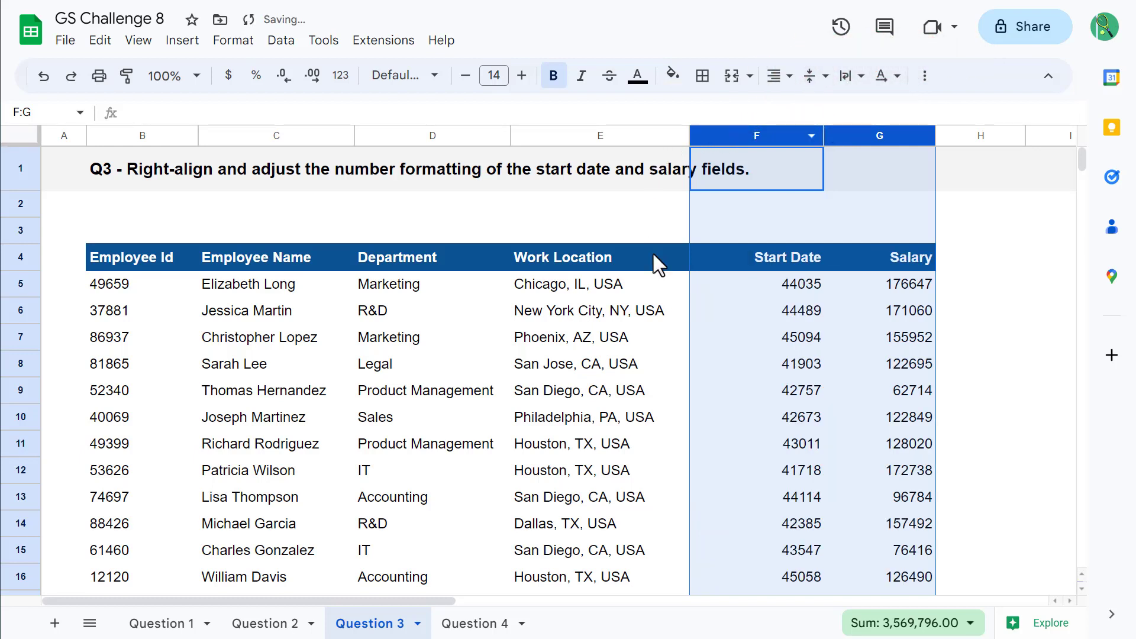
left_click(769, 290)
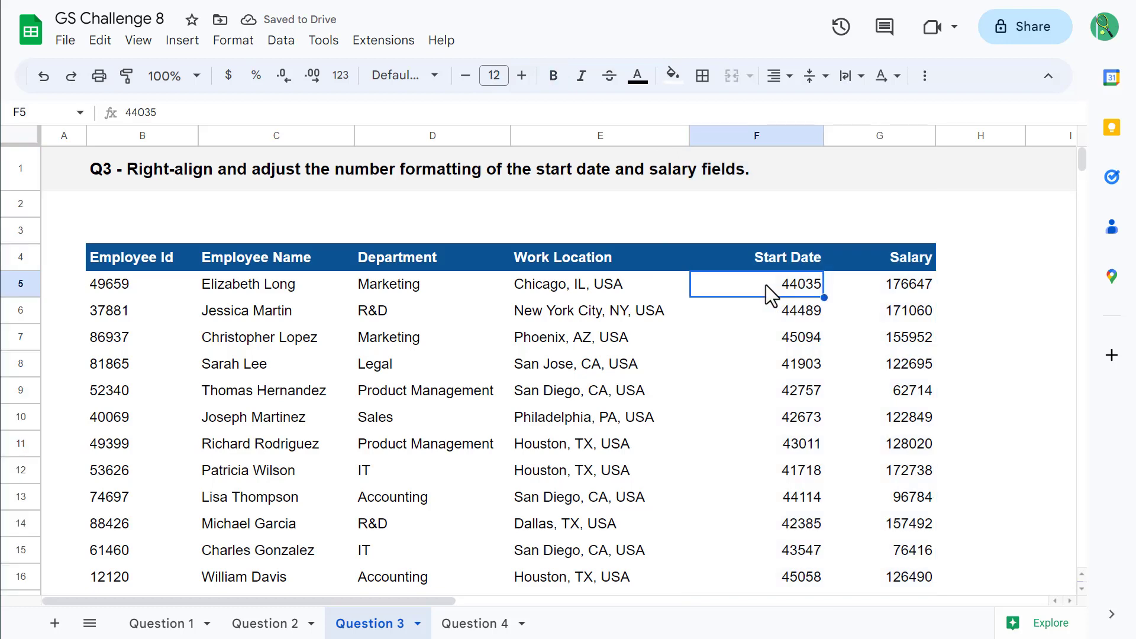
left_click_drag(746, 292, 789, 450)
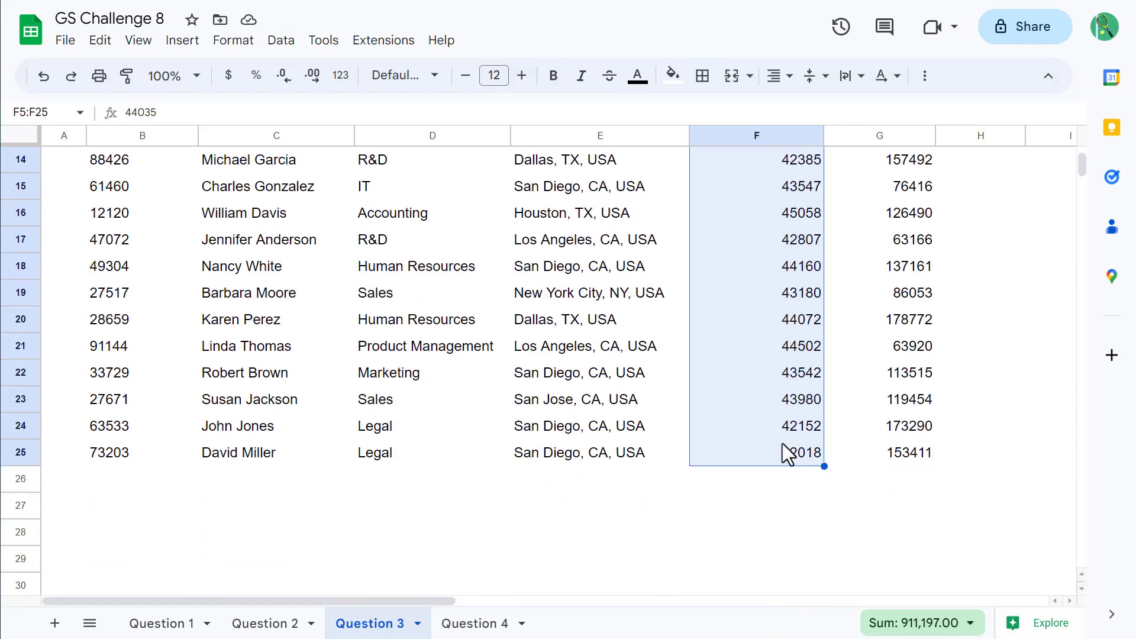
Format the Start Date values in F5:F25 as Date, e.g. 7/23/2020.
left_click(341, 77)
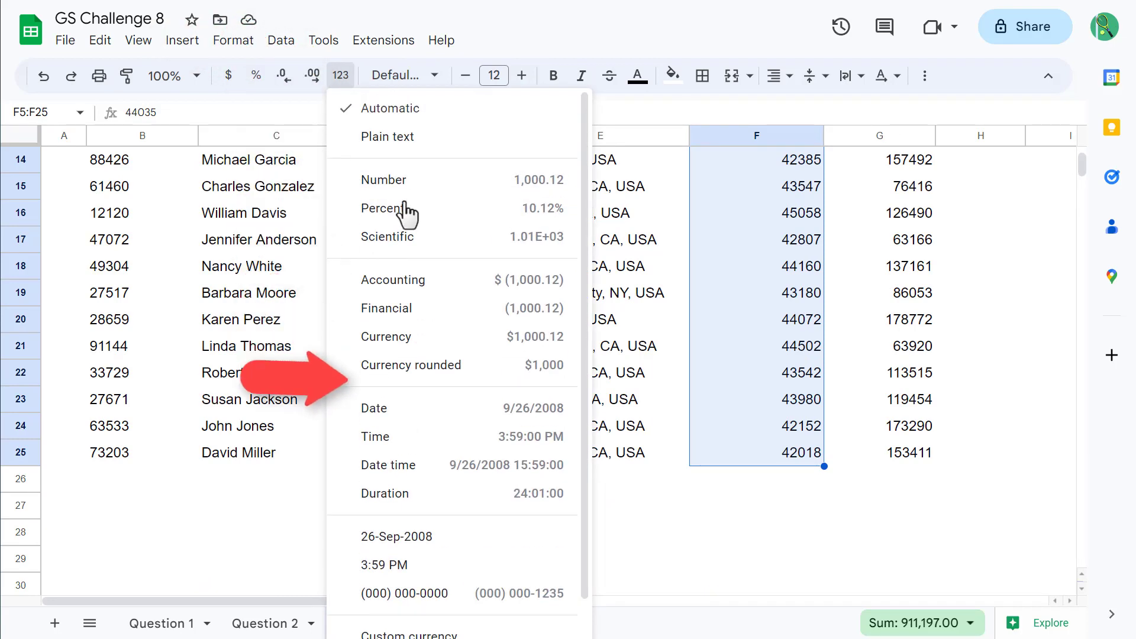
left_click(407, 414)
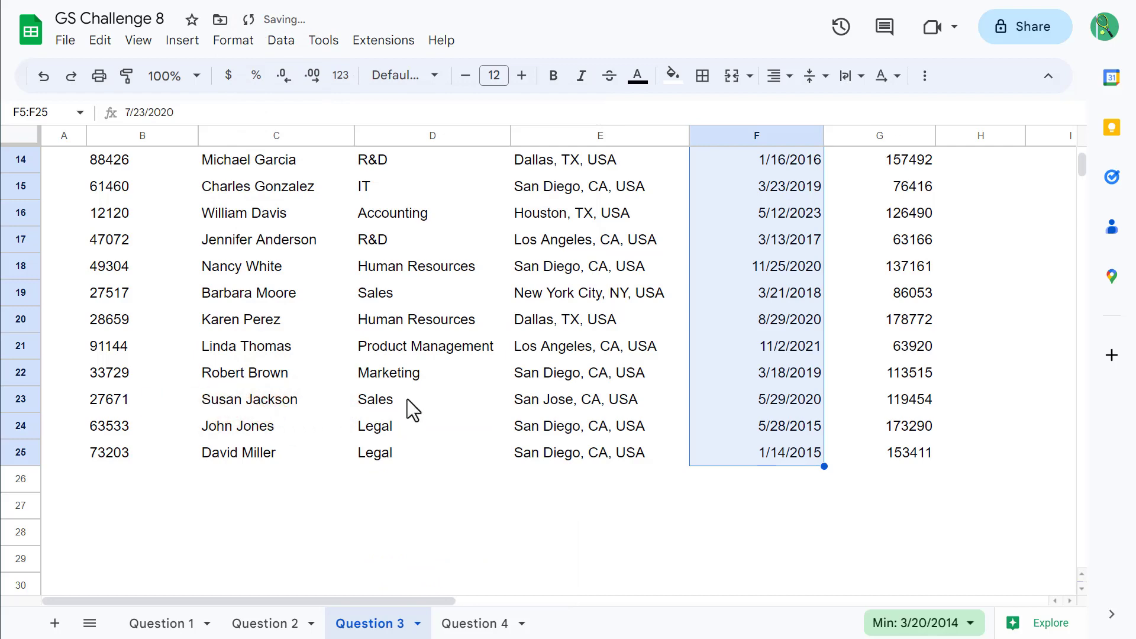
scroll(407, 399, "up", 5)
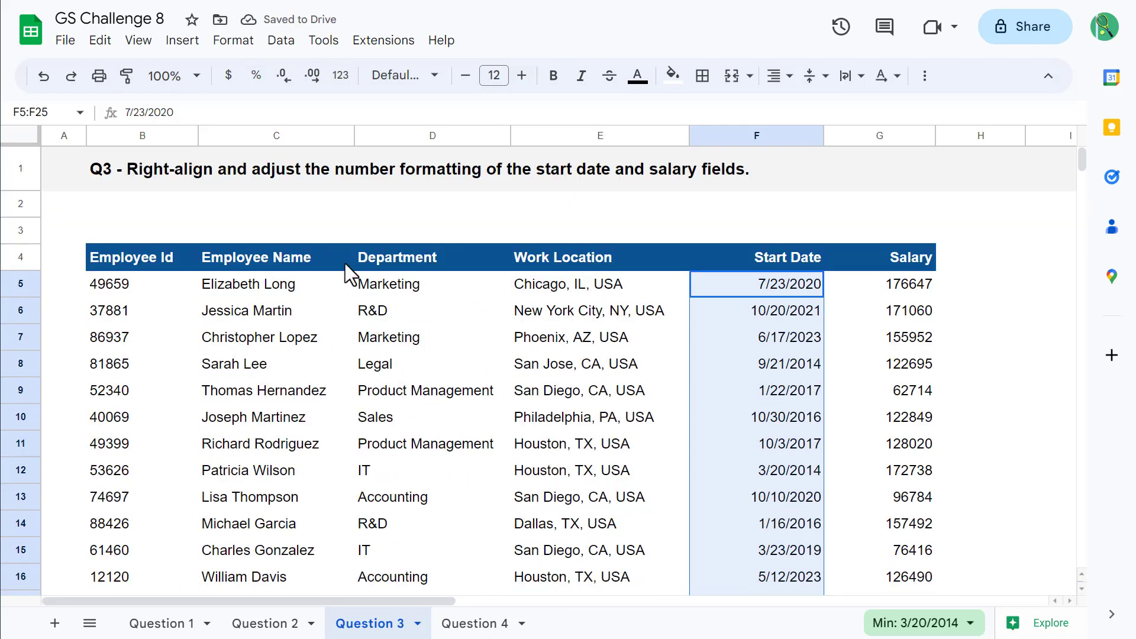
left_click(344, 77)
Apply the custom 05-Aug-1930 style (dd-Mmm-yyyy) date format to the Start Dates.
scroll(408, 211, "down", 2)
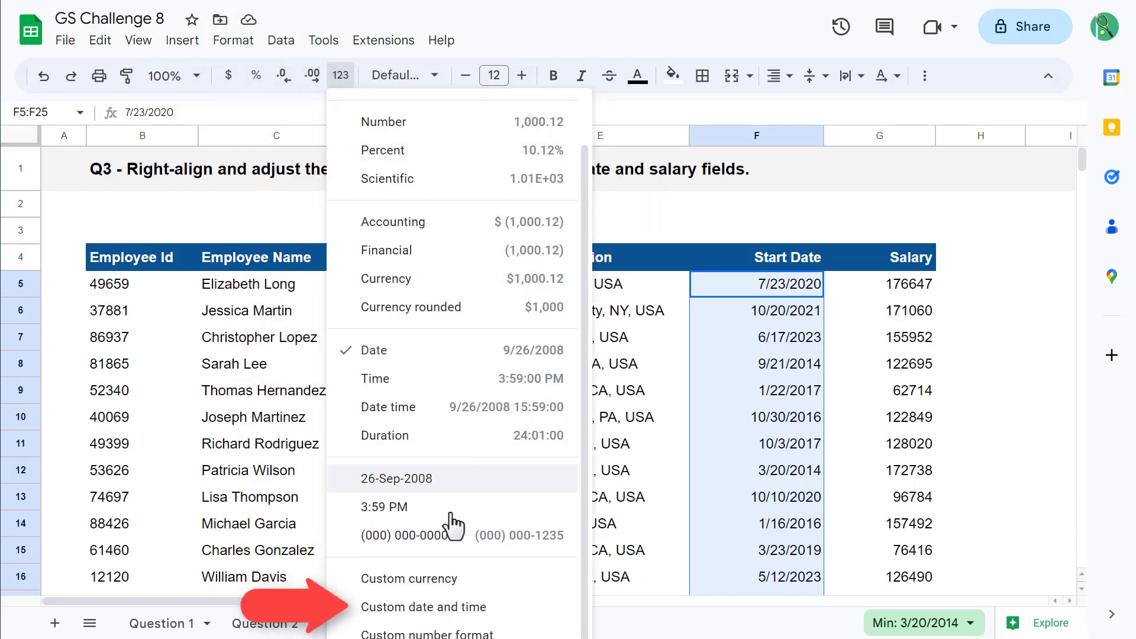
left_click(508, 612)
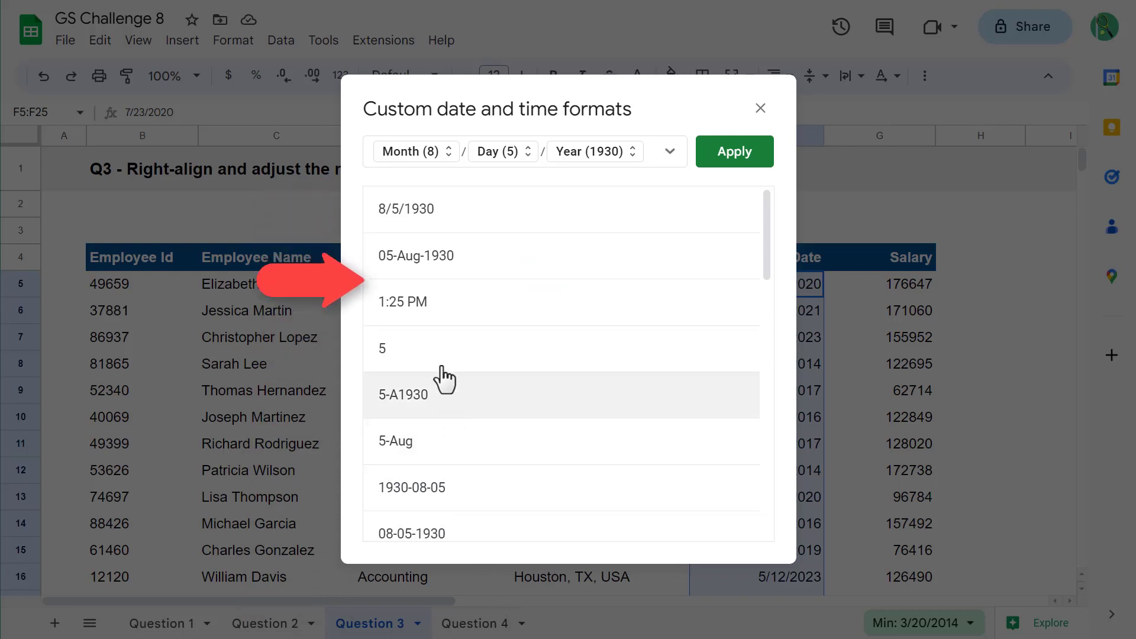
left_click(477, 266)
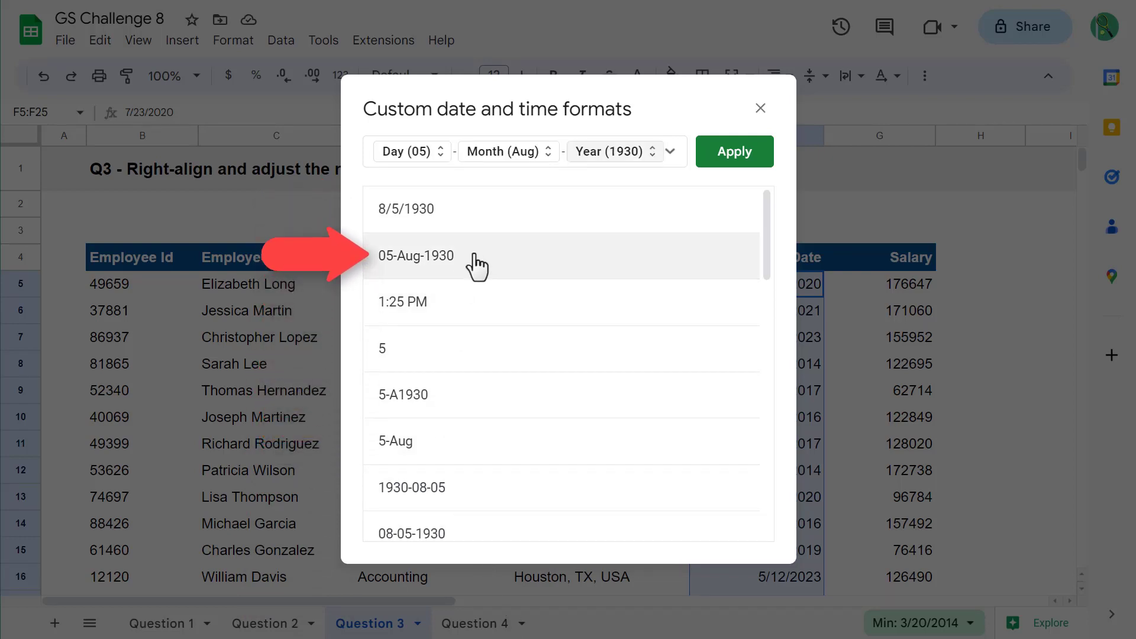
left_click(737, 160)
left_click(800, 220)
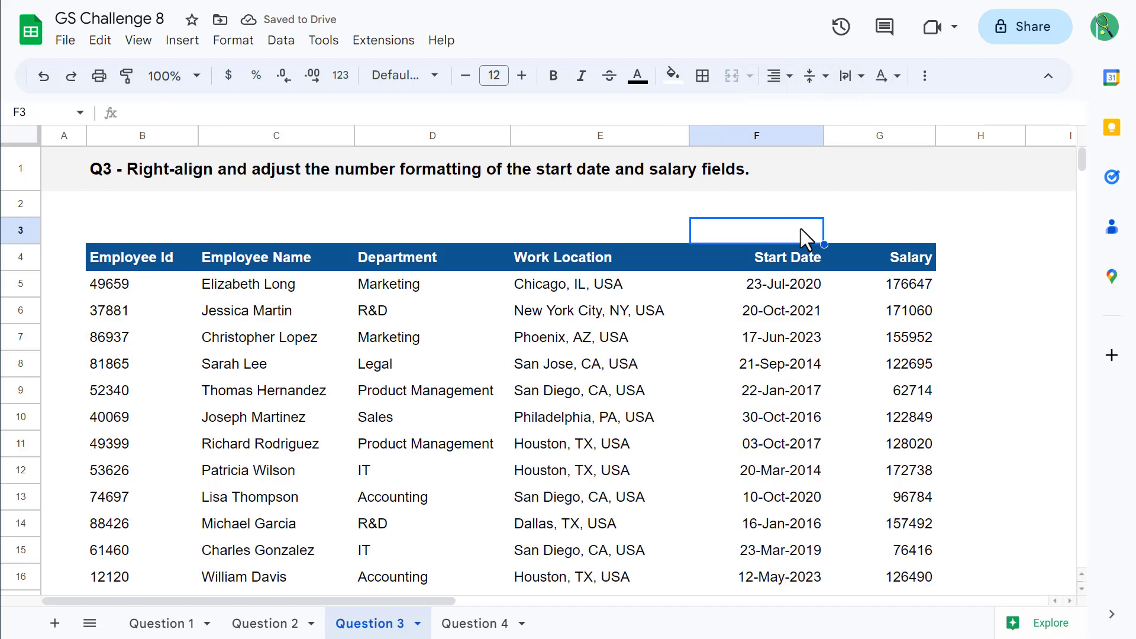
Format Salary cells G5:G25 as dollar currency, e.g. $128,020.00.
mouse_move(888, 285)
left_mouse_down()
mouse_move(920, 634)
mouse_move(890, 431)
mouse_move(889, 290)
left_mouse_up()
scroll(888, 289, "up", 4)
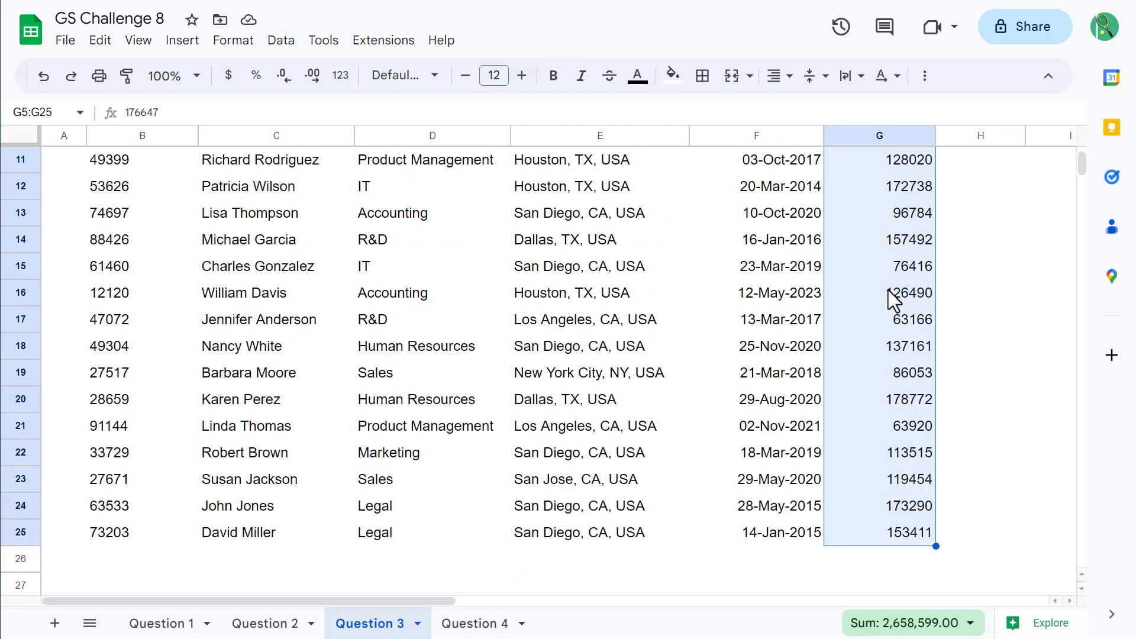
left_click(229, 76)
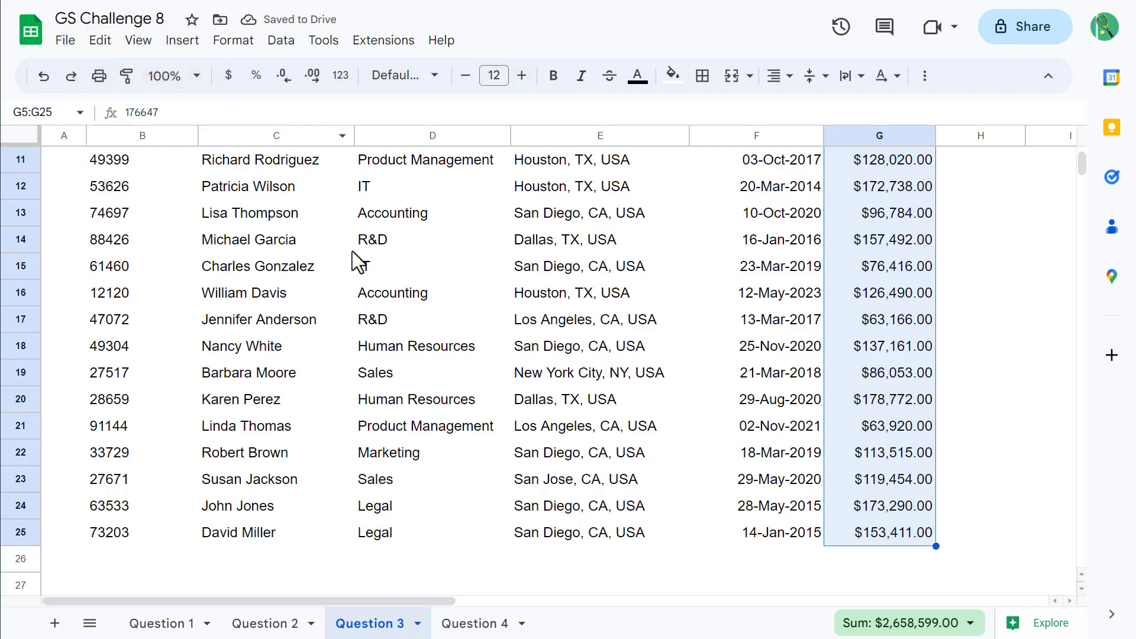
left_click(415, 365)
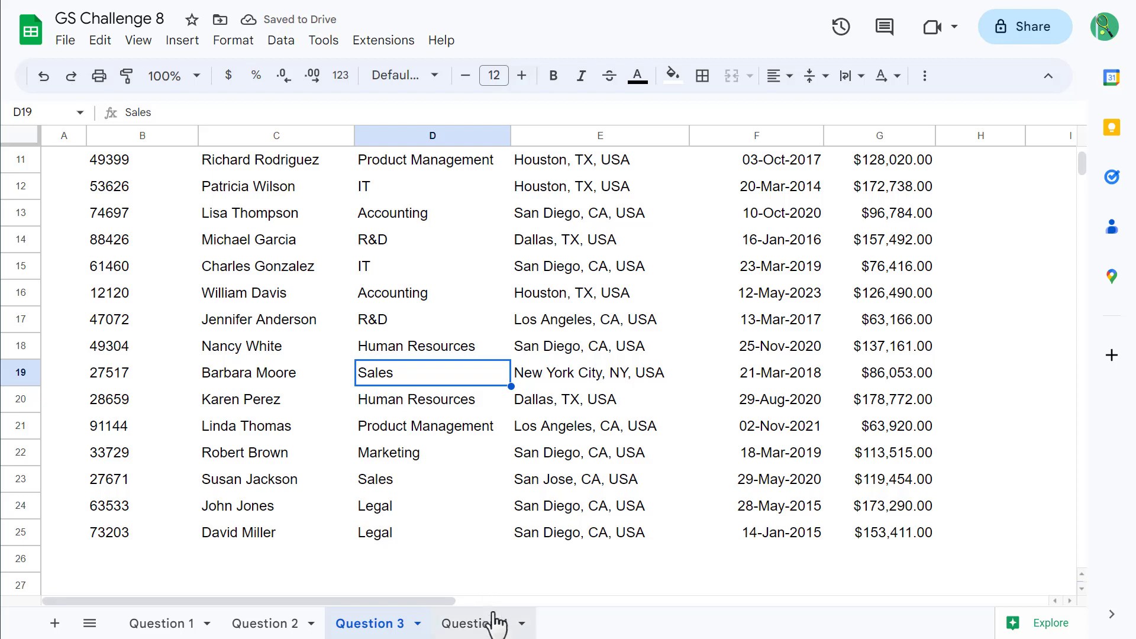
On Question 4, insert two blank columns to the right of Work Location.
left_click(475, 623)
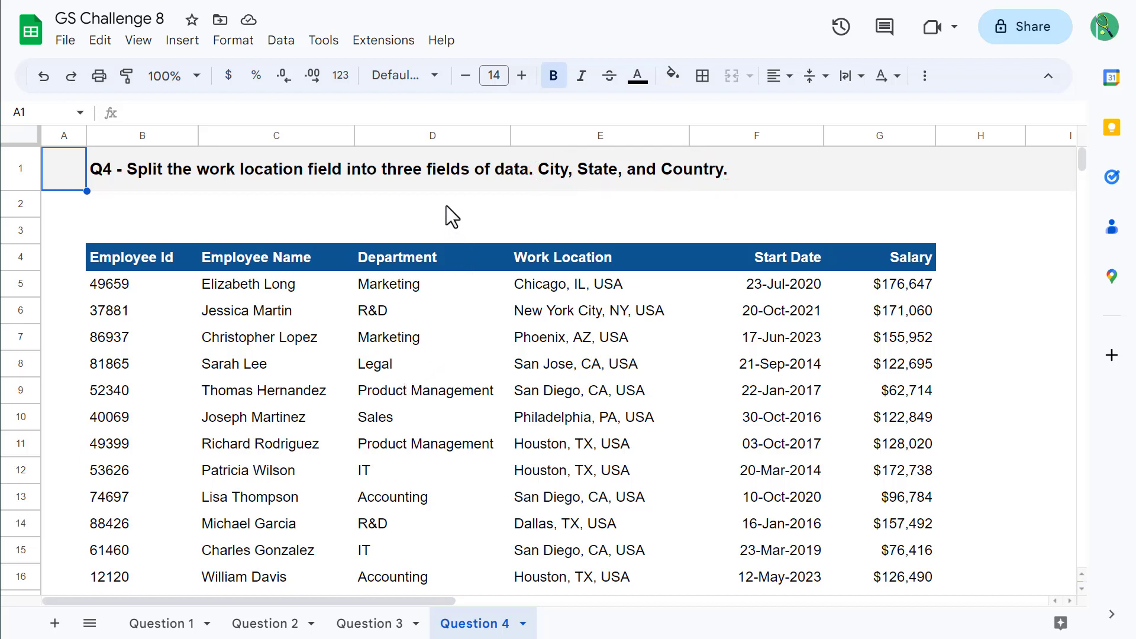
left_click(433, 136)
left_click(575, 133, "shift")
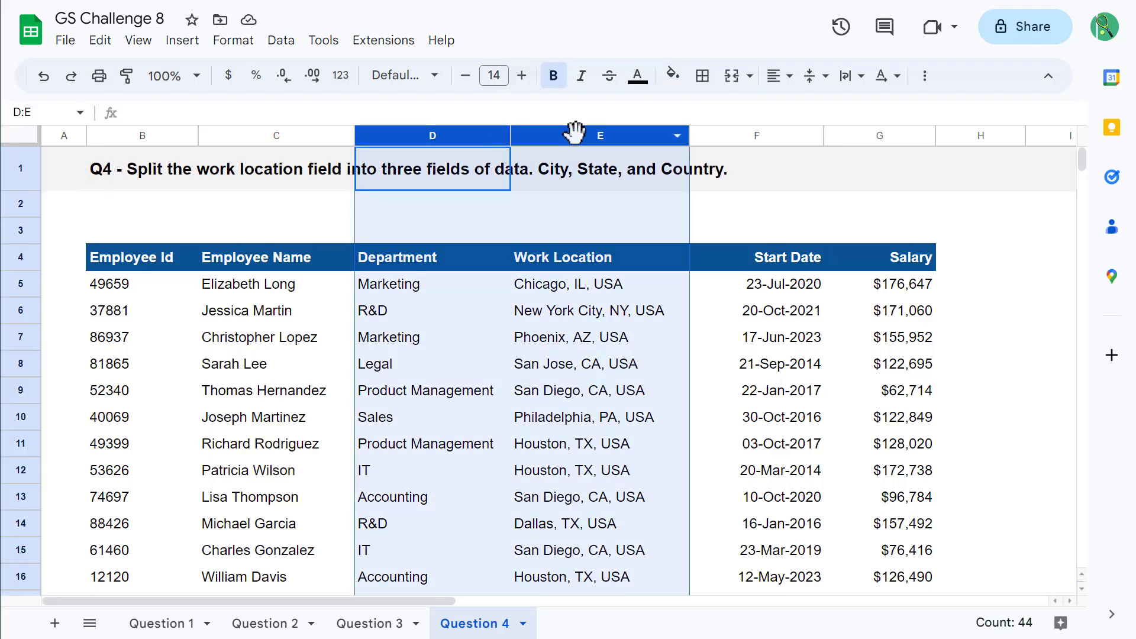
right_click(575, 133)
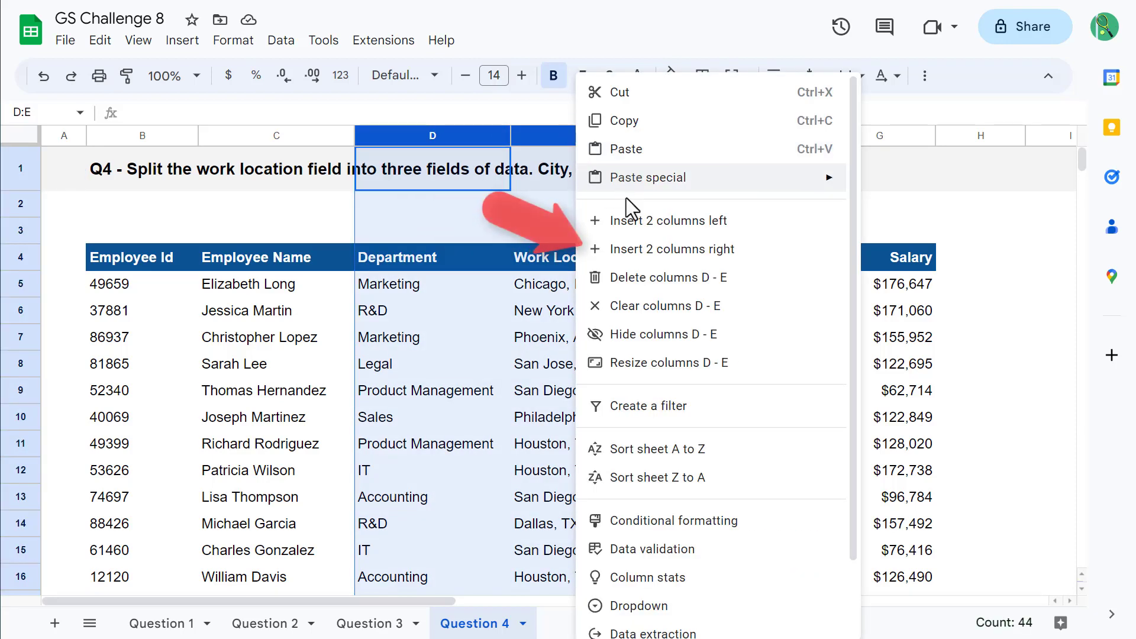
left_click(647, 251)
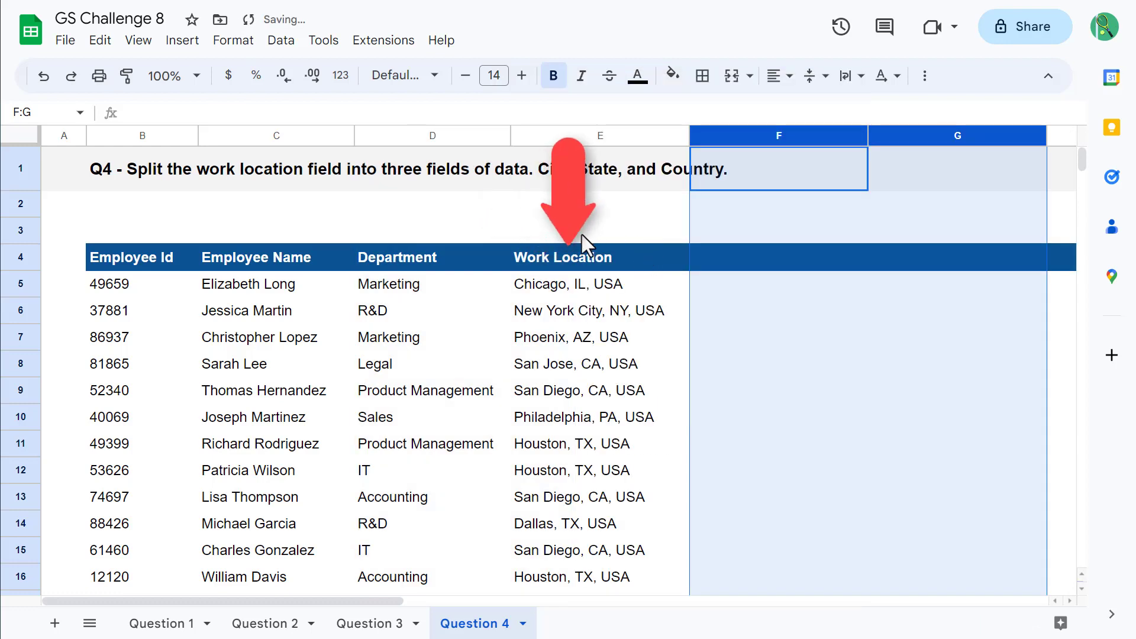
Enter the headers City, State and Country in E4, F4 and G4.
left_click(579, 262)
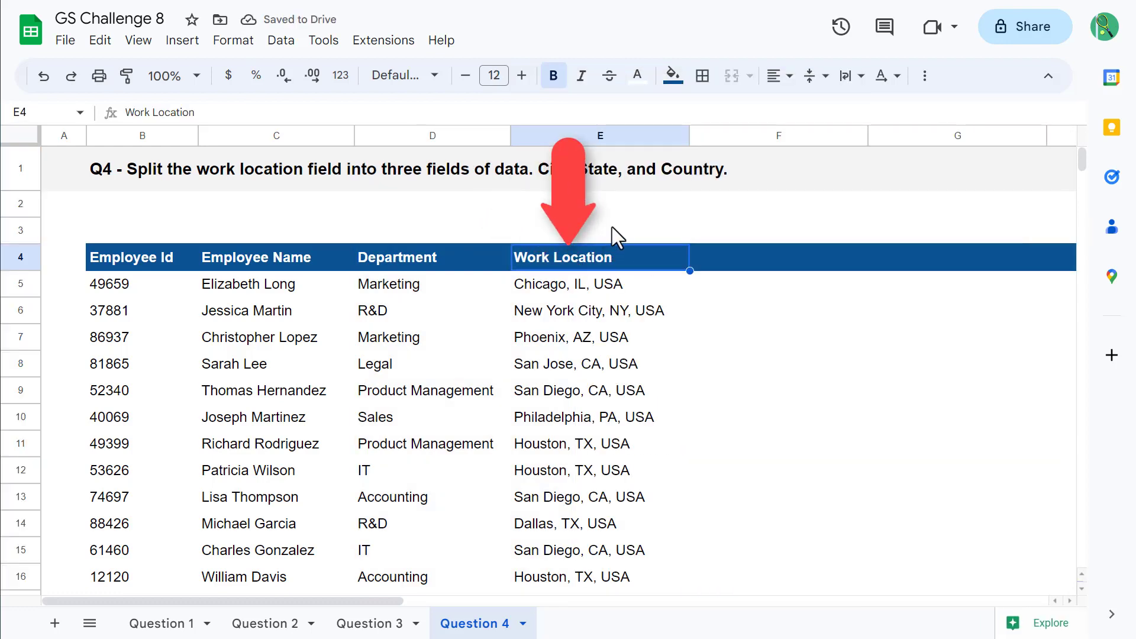
type("City")
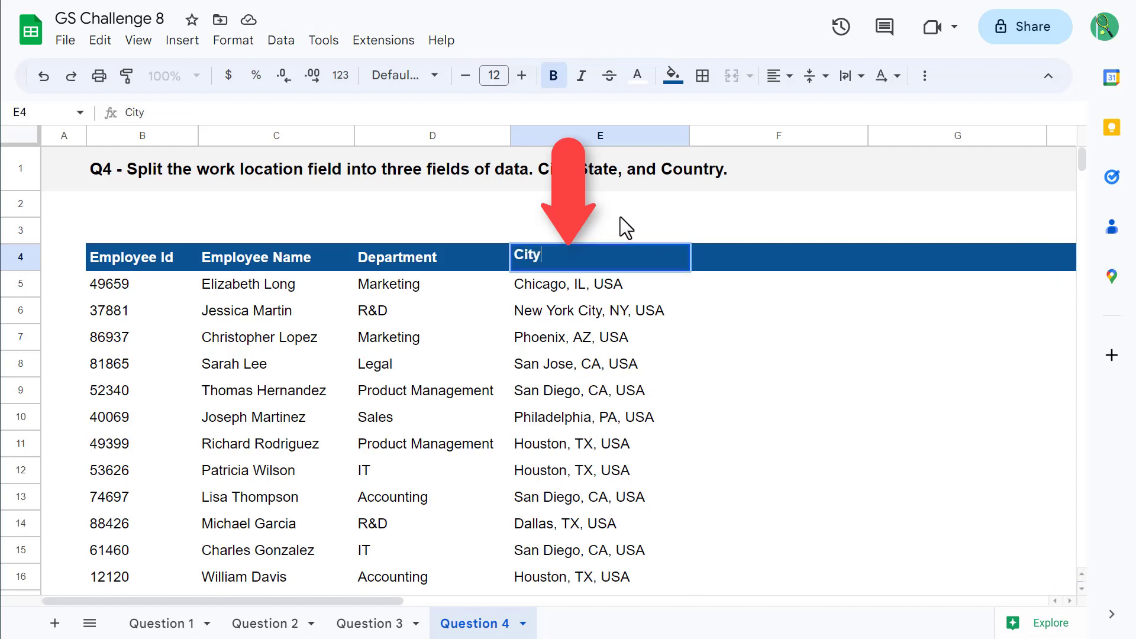
key("Tab")
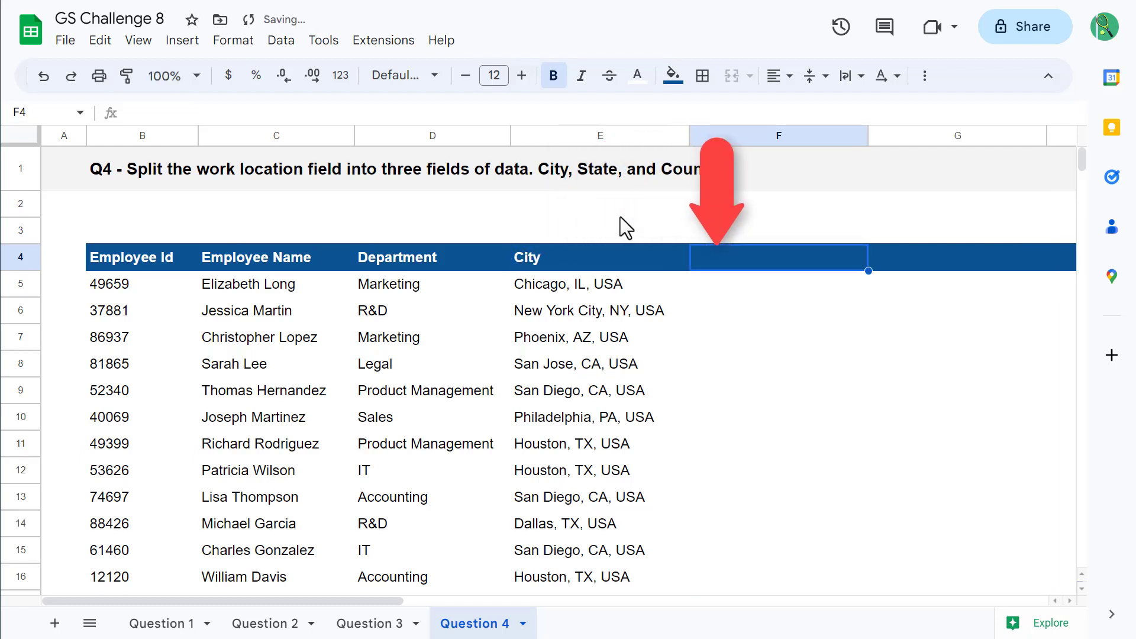
type("State")
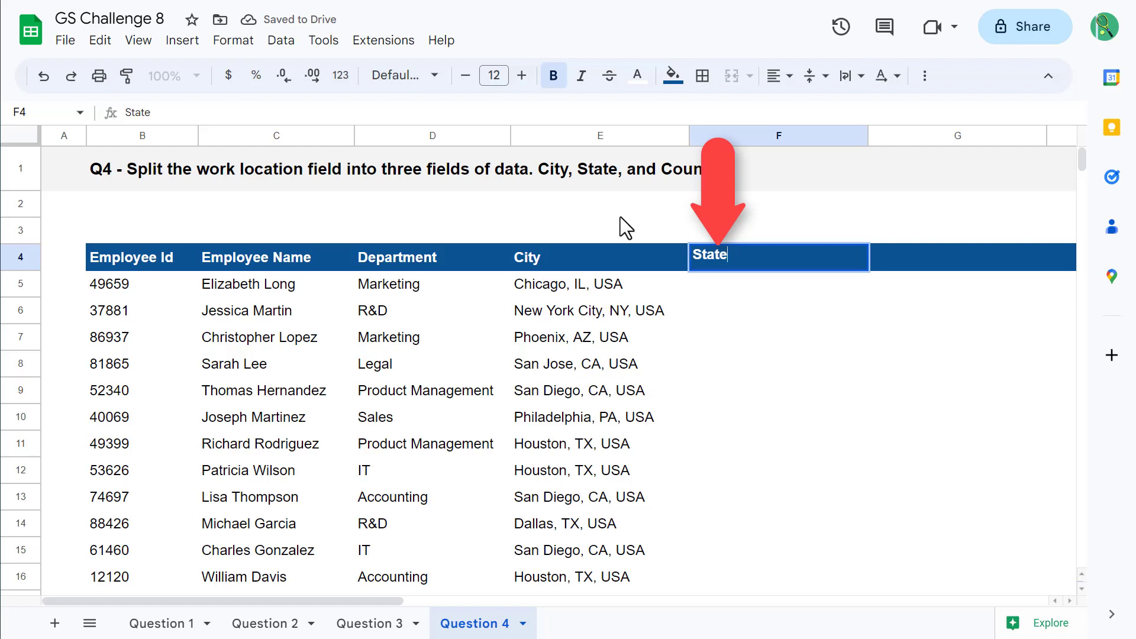
key("Tab")
type("Country")
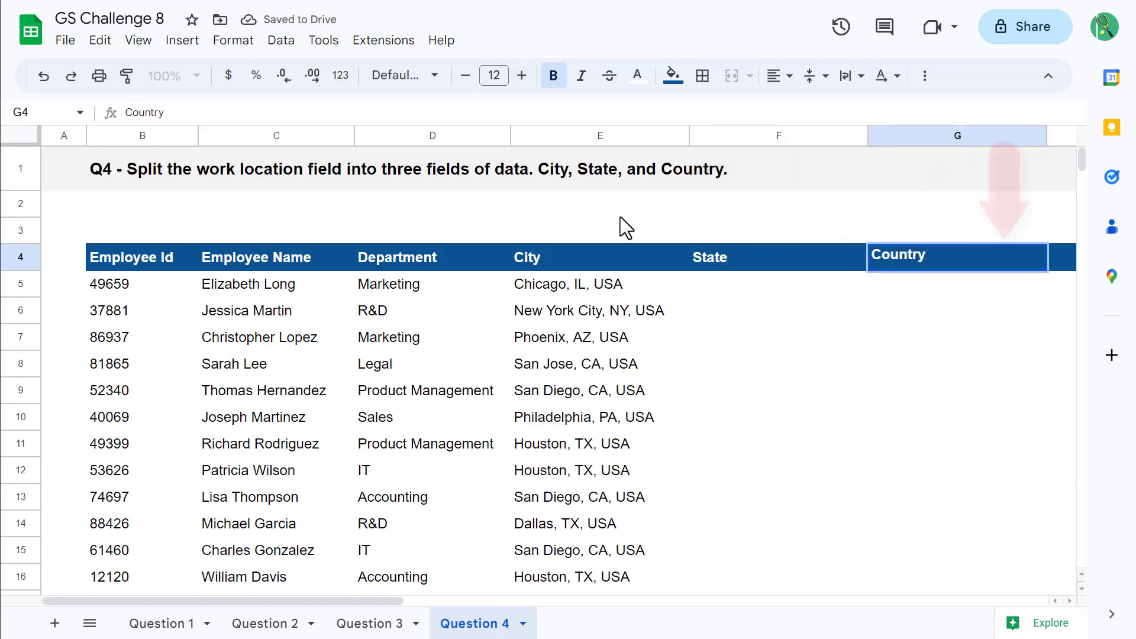
key("Return")
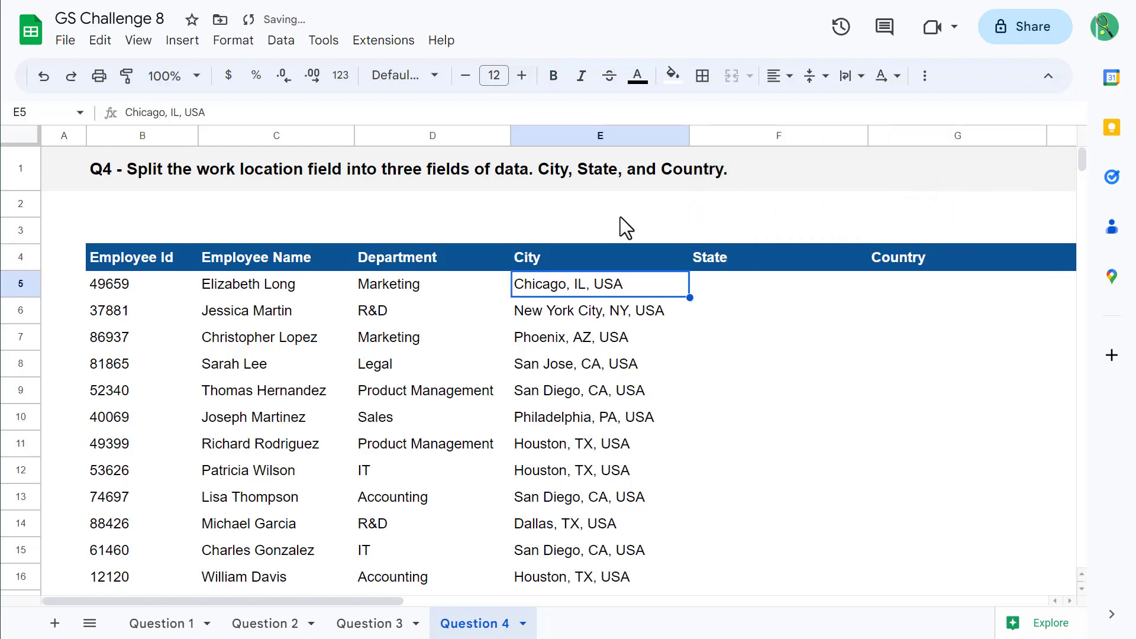
Split the work locations in E5:E25 into City, State and Country columns, with the separator detected automatically.
left_click_drag(647, 279, 598, 506)
left_click_drag(592, 378, 596, 274)
scroll(586, 371, "up", 5)
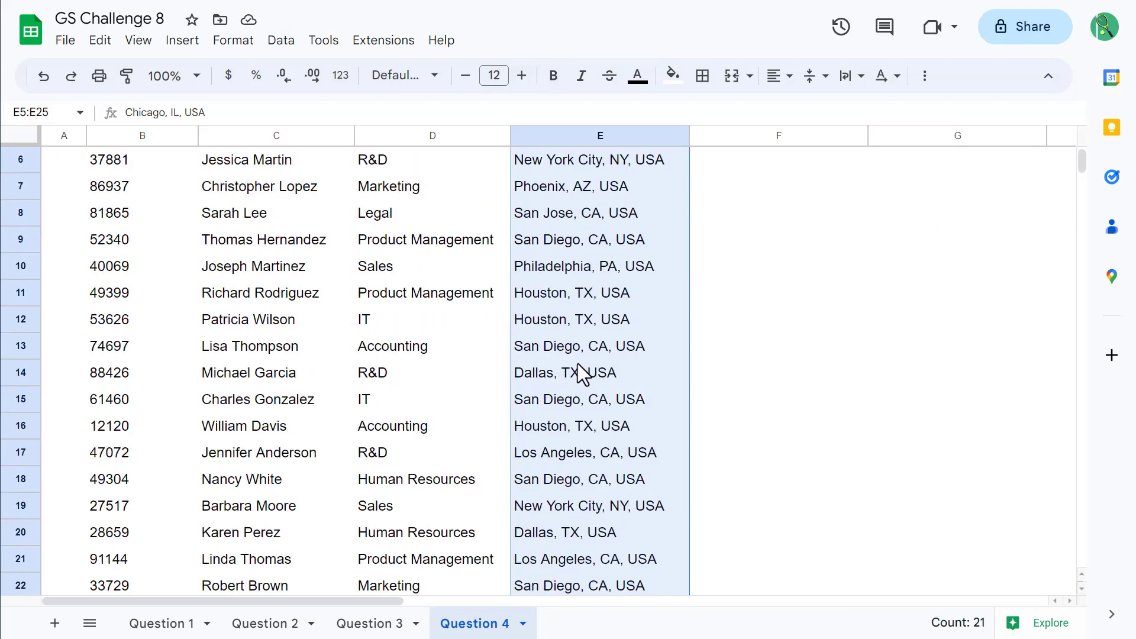
left_click(282, 43)
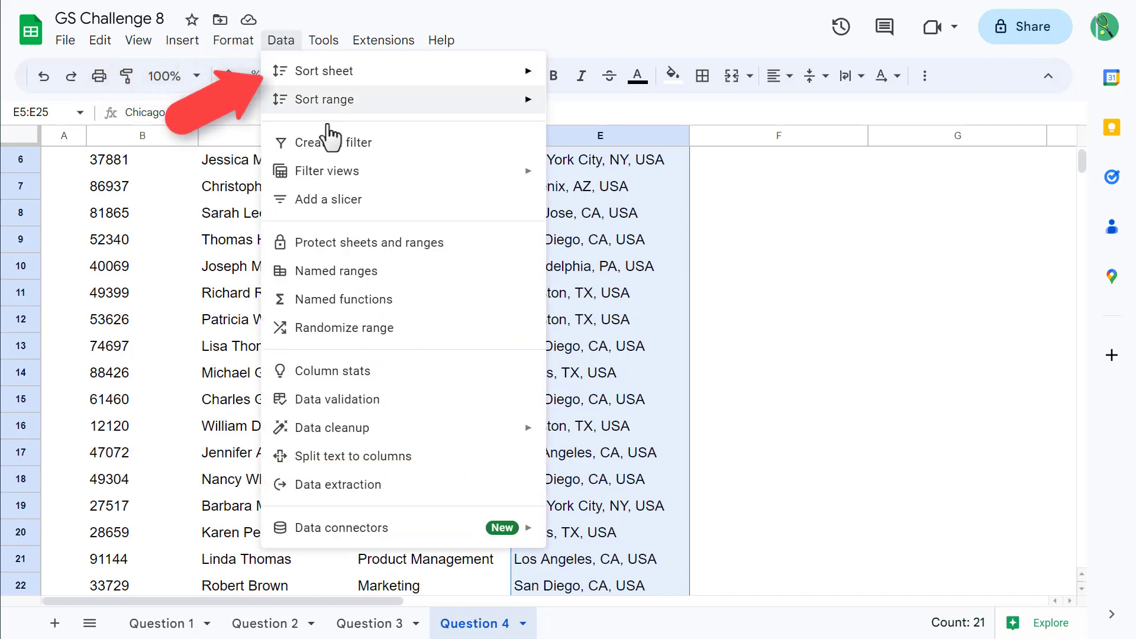
left_click(385, 465)
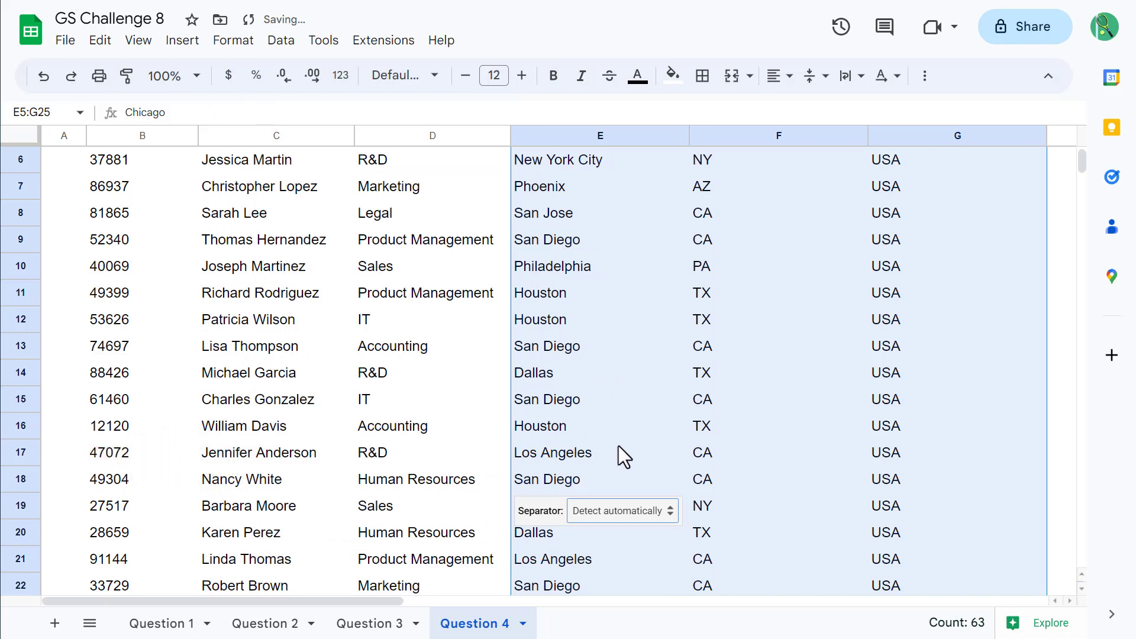
scroll(750, 480, "up", 3)
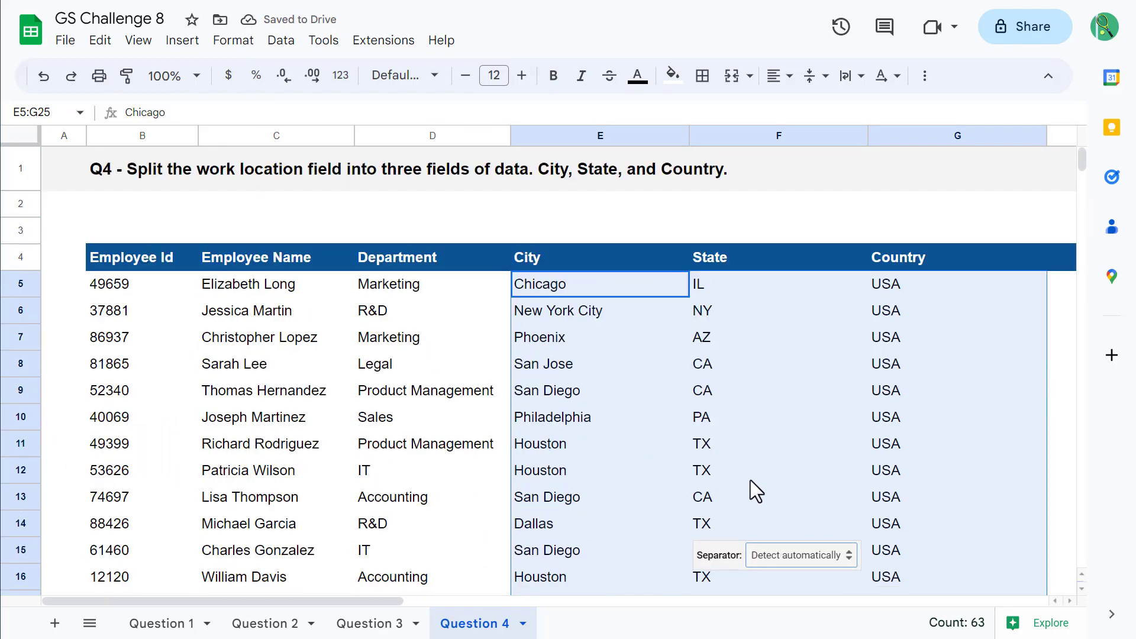
left_click(624, 286)
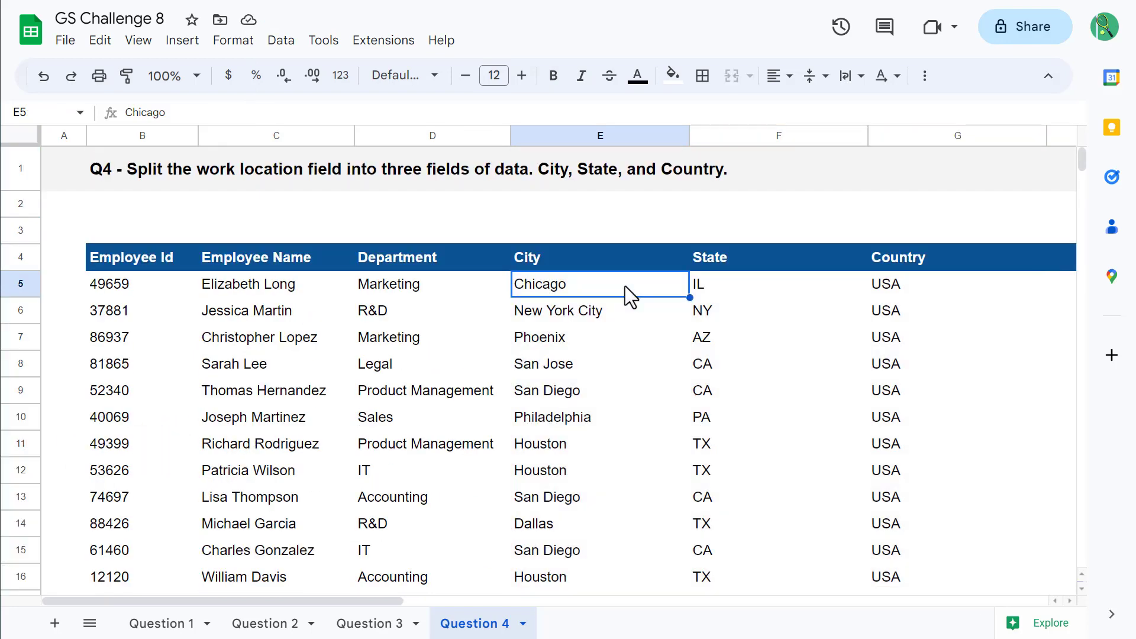
left_click_drag(385, 599, 338, 594)
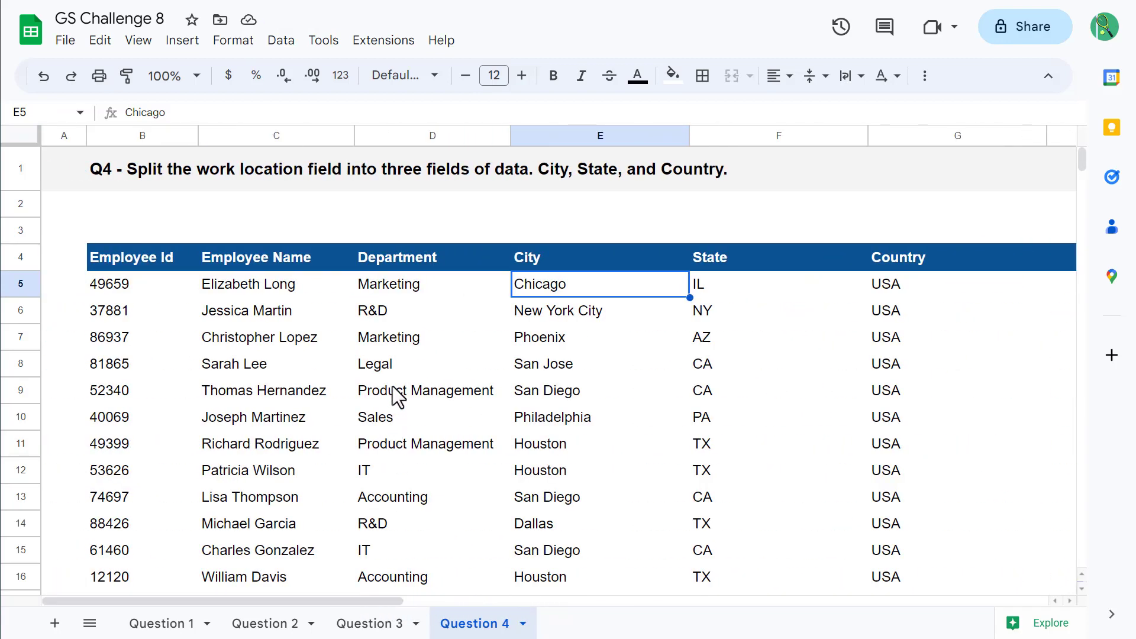